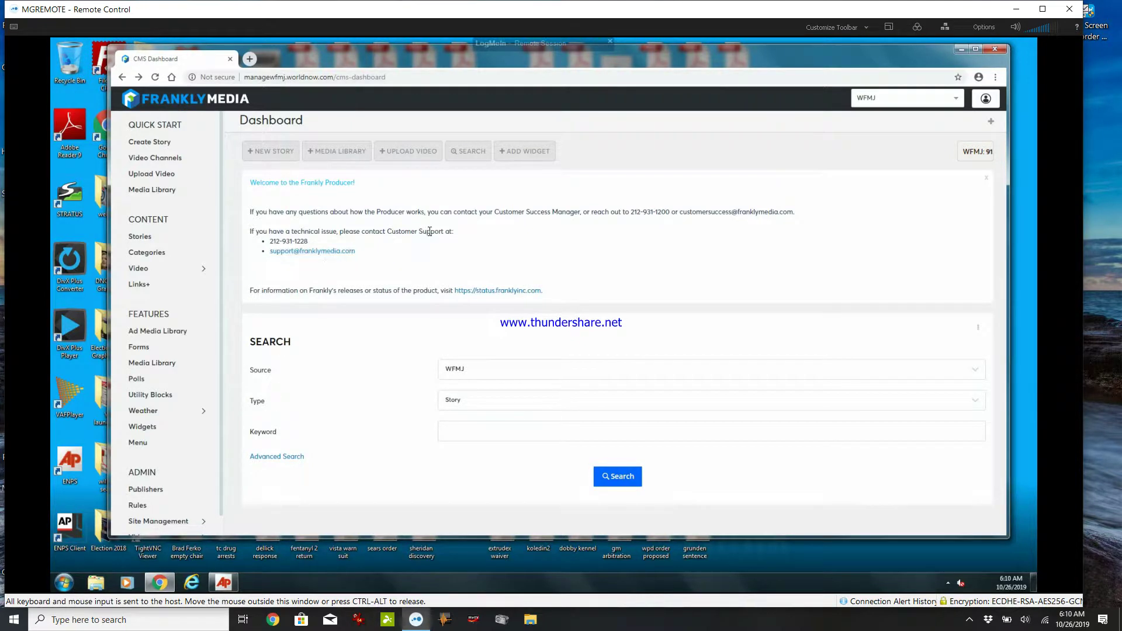
- Open the Video Assets list showing the recent WFMJ newscast recordings
{"action": "left_click", "coordinate": [145, 270]}
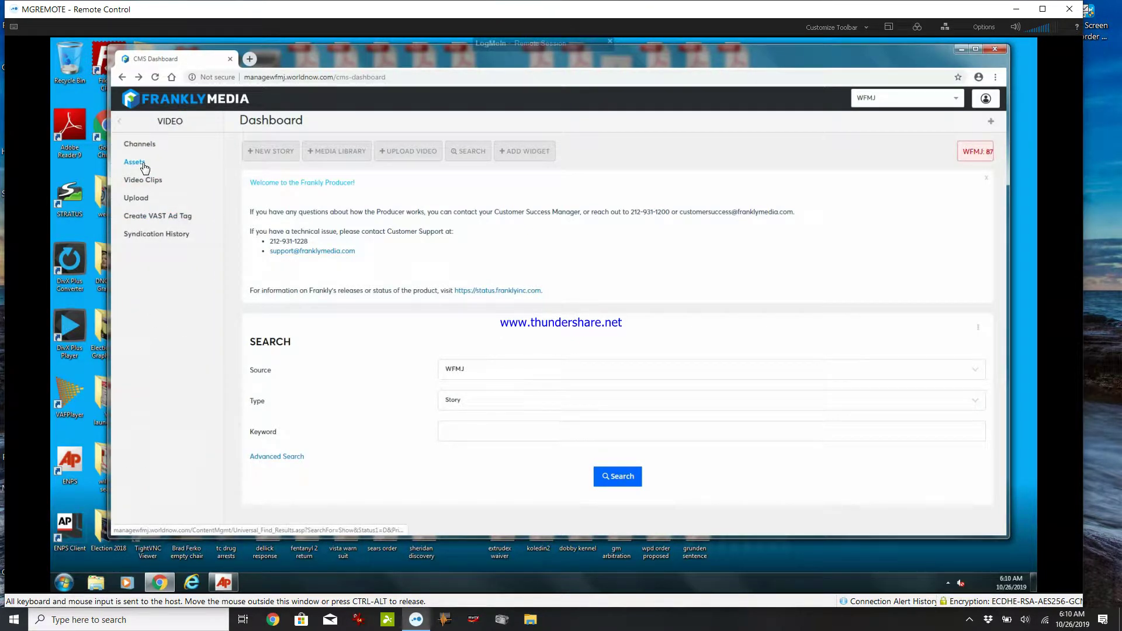
{"action": "left_click", "coordinate": [145, 166]}
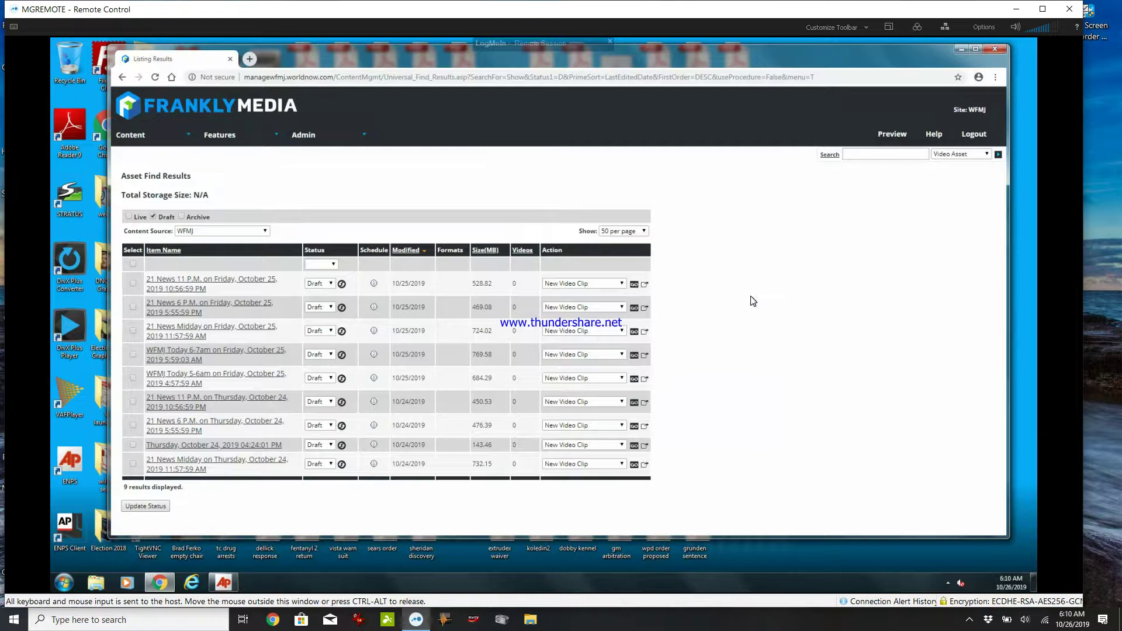
- Start a clip from the 11 P.M. October 25 newscast headlined 'What's next for Tim Ryan', classified News
{"action": "left_click", "coordinate": [634, 285]}
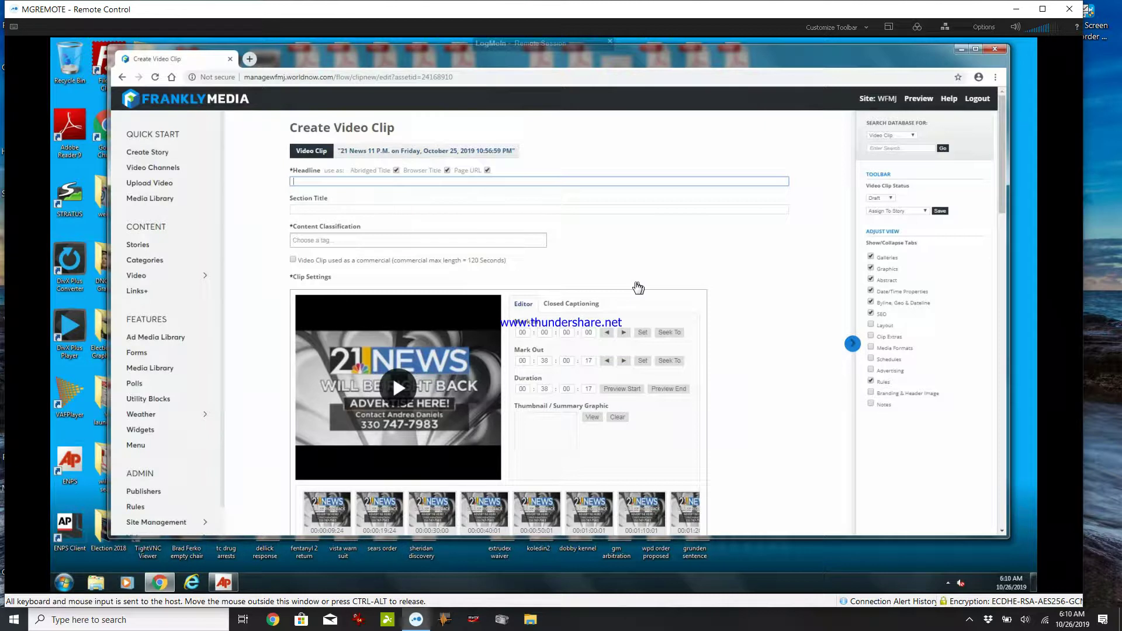
{"action": "type", "text": "W"}
{"action": "type", "text": "hat's next for "}
{"action": "type", "text": "Th"}
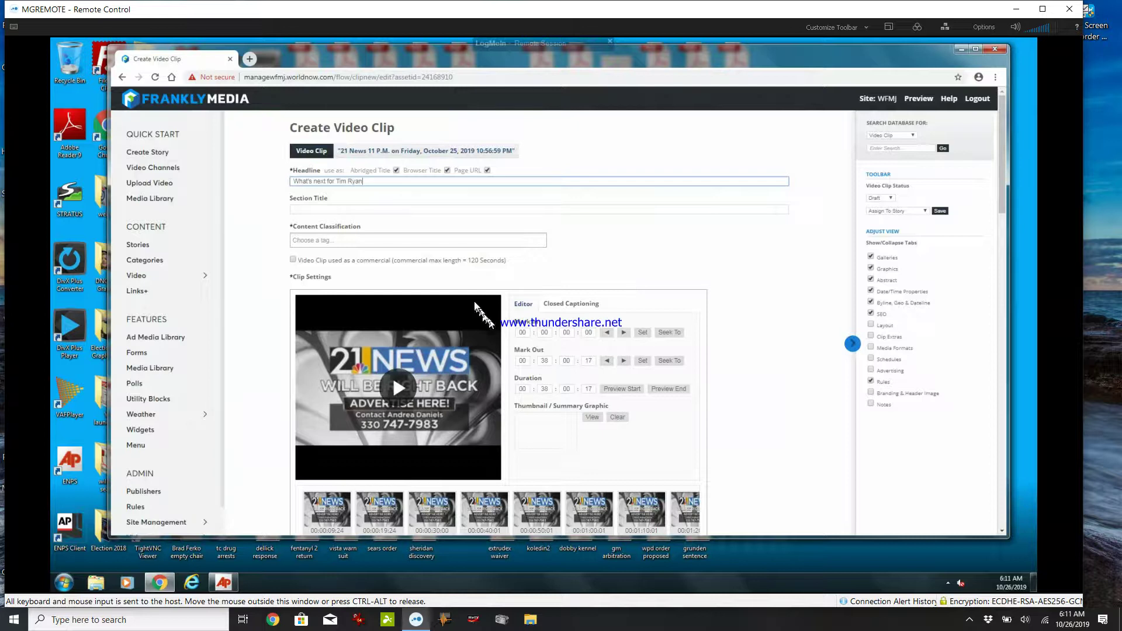
{"action": "left_click", "coordinate": [477, 241]}
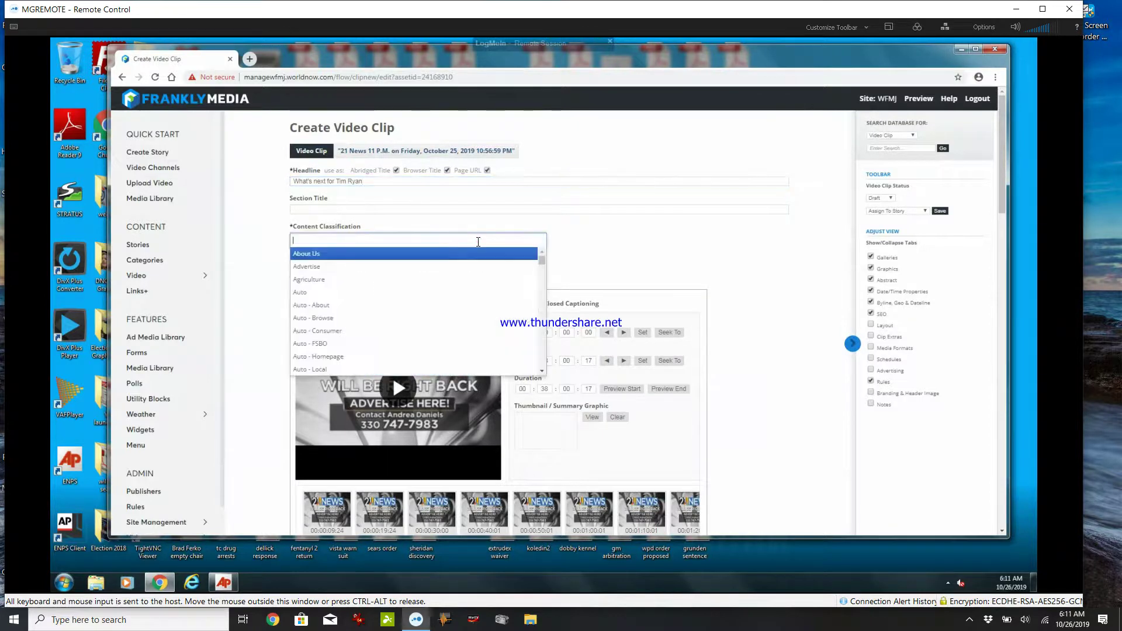
{"action": "type", "text": "ne"}
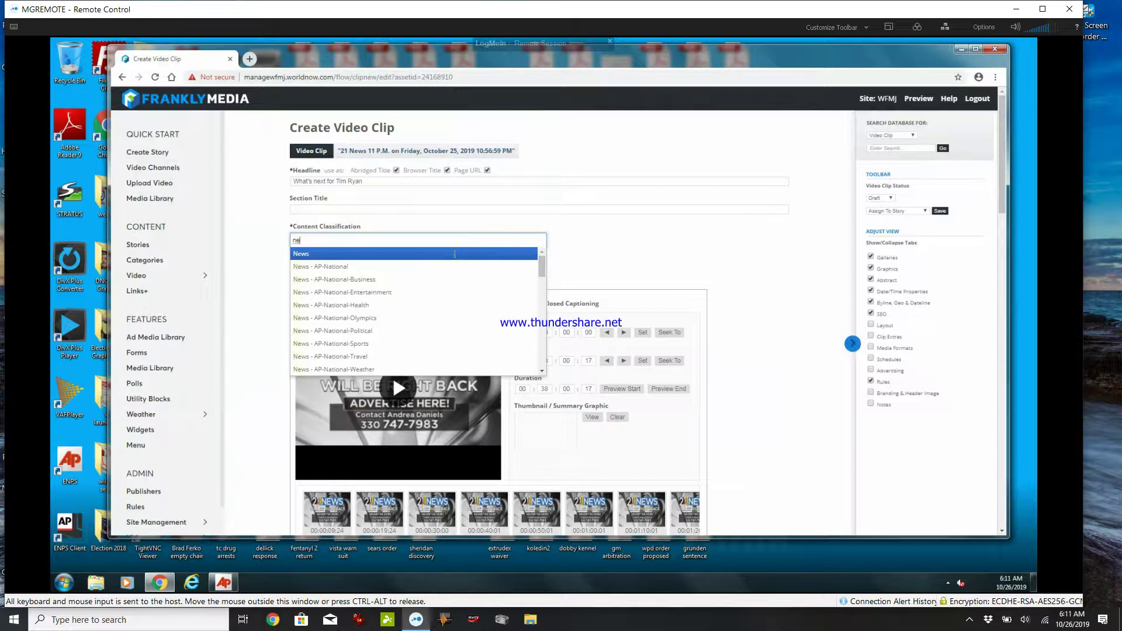
{"action": "left_click", "coordinate": [454, 254]}
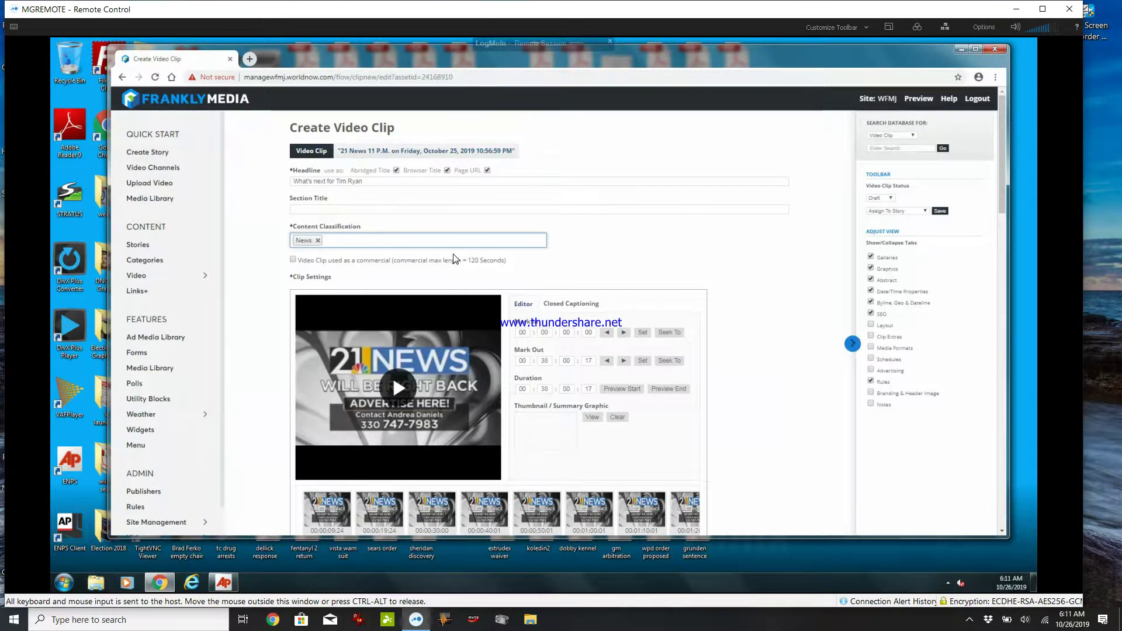
- Set the clip's mark in at the 00:04:32:05 frame
{"action": "left_click", "coordinate": [1002, 532]}
{"action": "left_click", "coordinate": [1003, 531]}
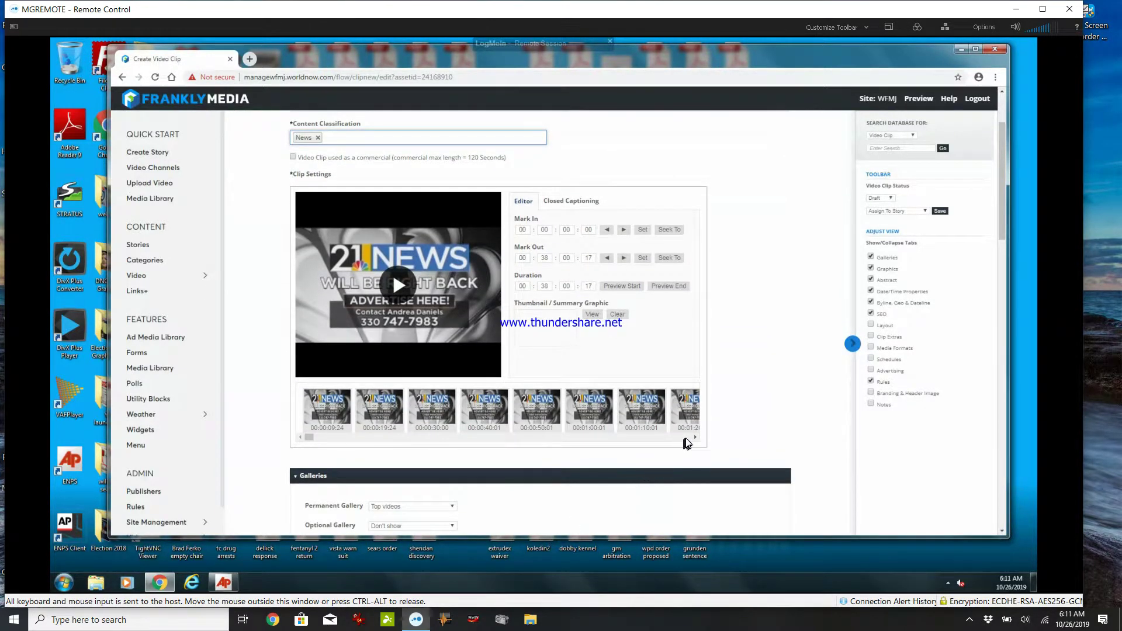
{"action": "left_click", "coordinate": [687, 437]}
{"action": "left_click", "coordinate": [687, 439]}
{"action": "left_click", "coordinate": [687, 438]}
{"action": "left_click", "coordinate": [687, 438]}
{"action": "left_click", "coordinate": [686, 438]}
{"action": "left_click", "coordinate": [687, 438]}
{"action": "left_click", "coordinate": [686, 438]}
{"action": "left_click", "coordinate": [687, 438]}
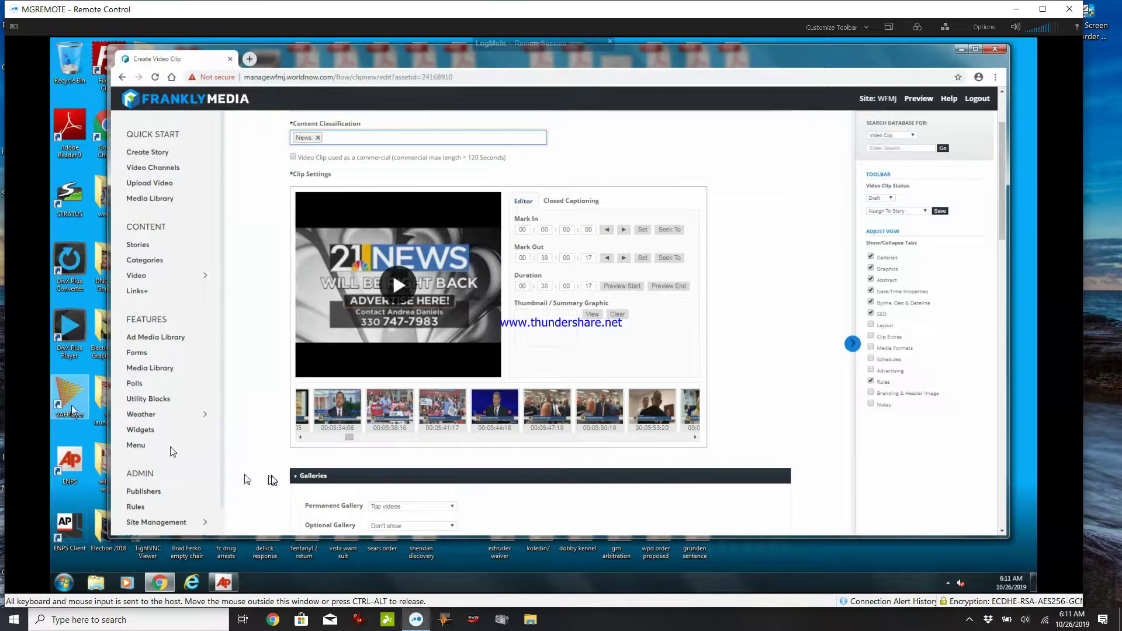
{"action": "left_click", "coordinate": [317, 438]}
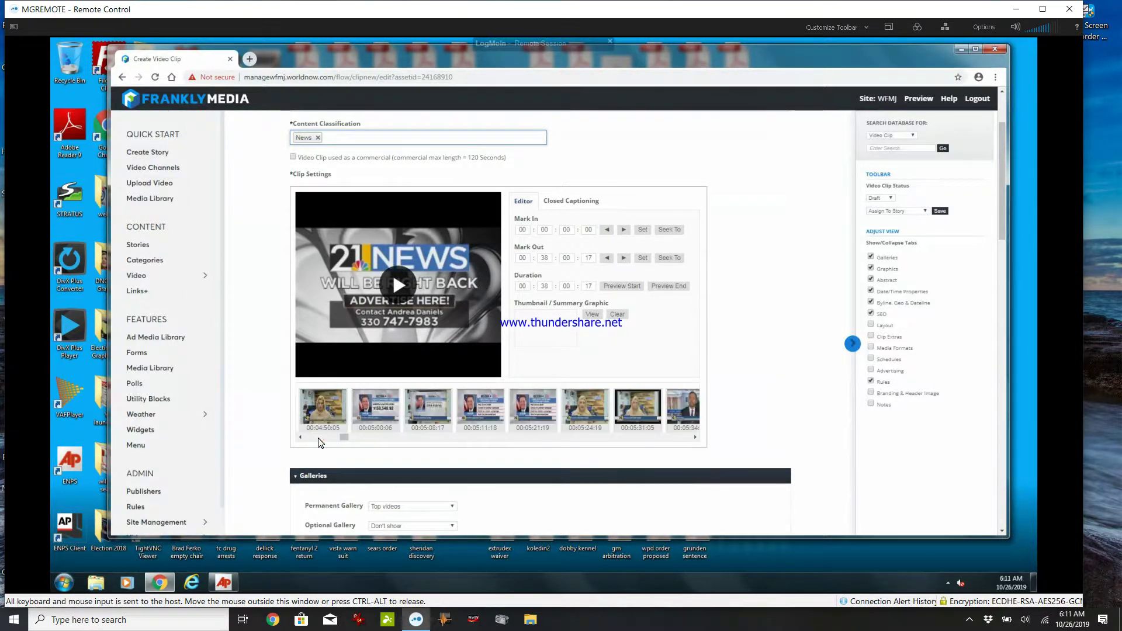
{"action": "left_click", "coordinate": [318, 439]}
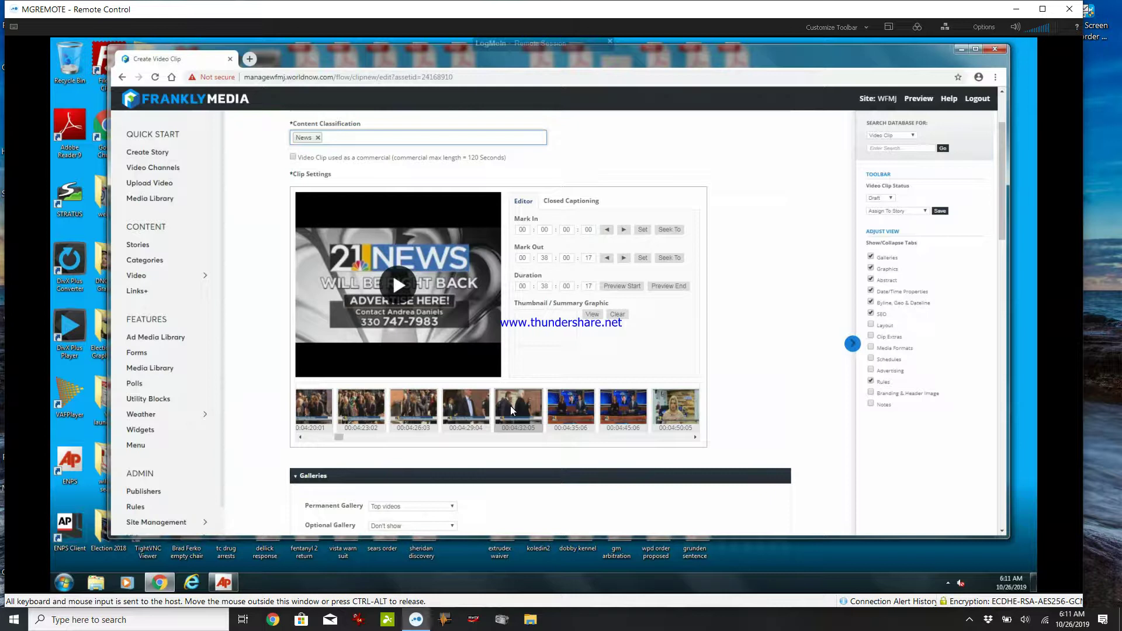
{"action": "right_click", "coordinate": [512, 410]}
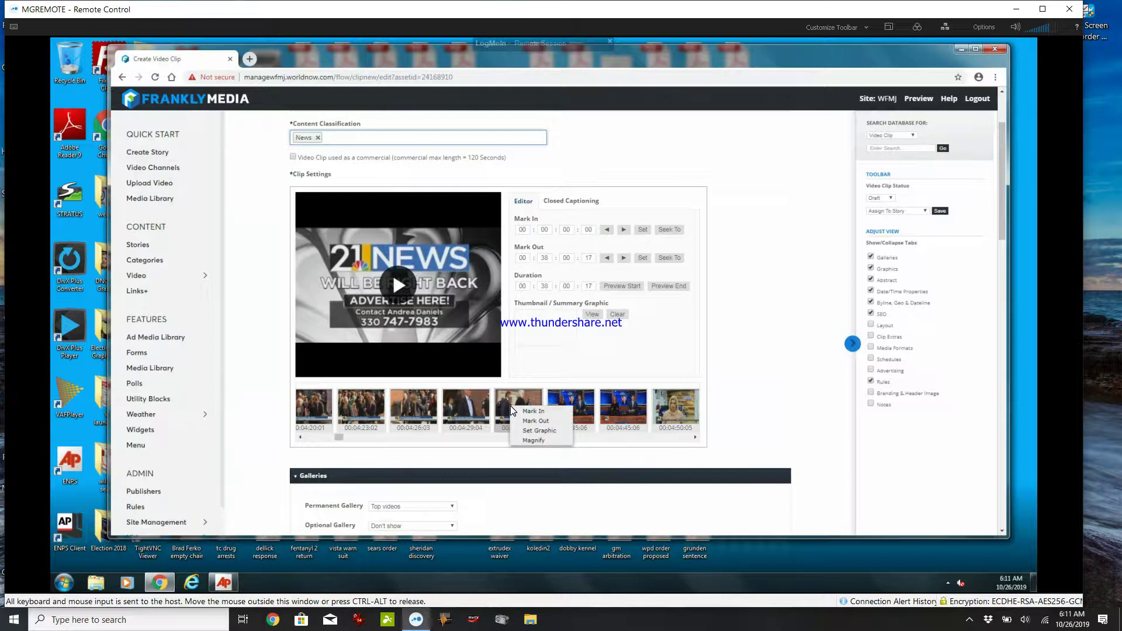
{"action": "left_click", "coordinate": [533, 412]}
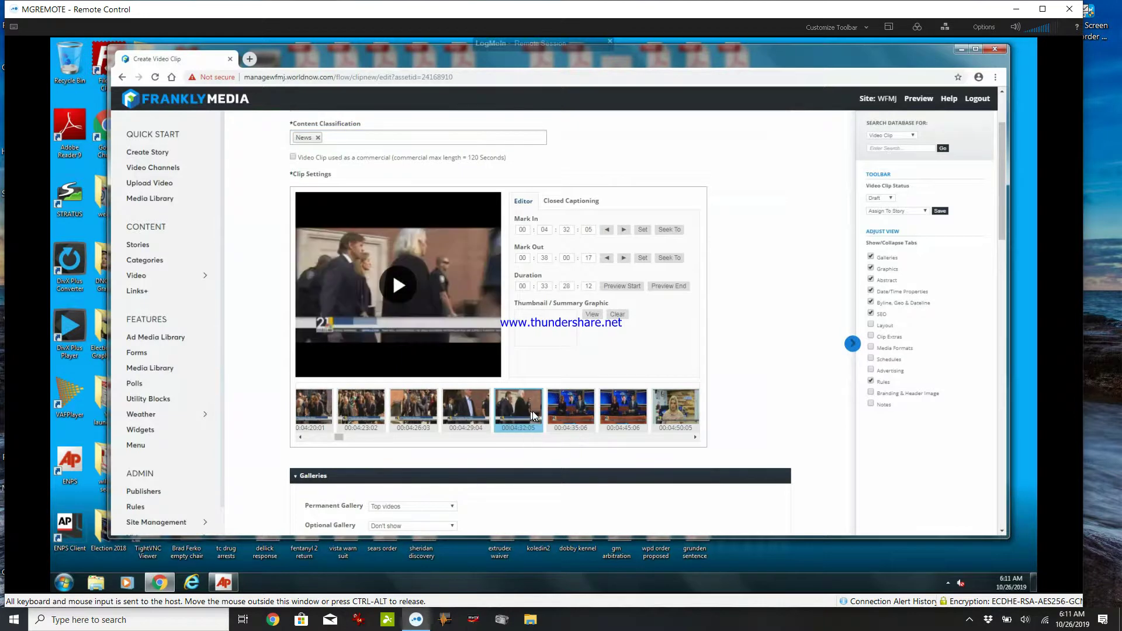
- Set the mark out at 00:05:59:22, giving a 00:01:27:17 clip
{"action": "left_click", "coordinate": [686, 437]}
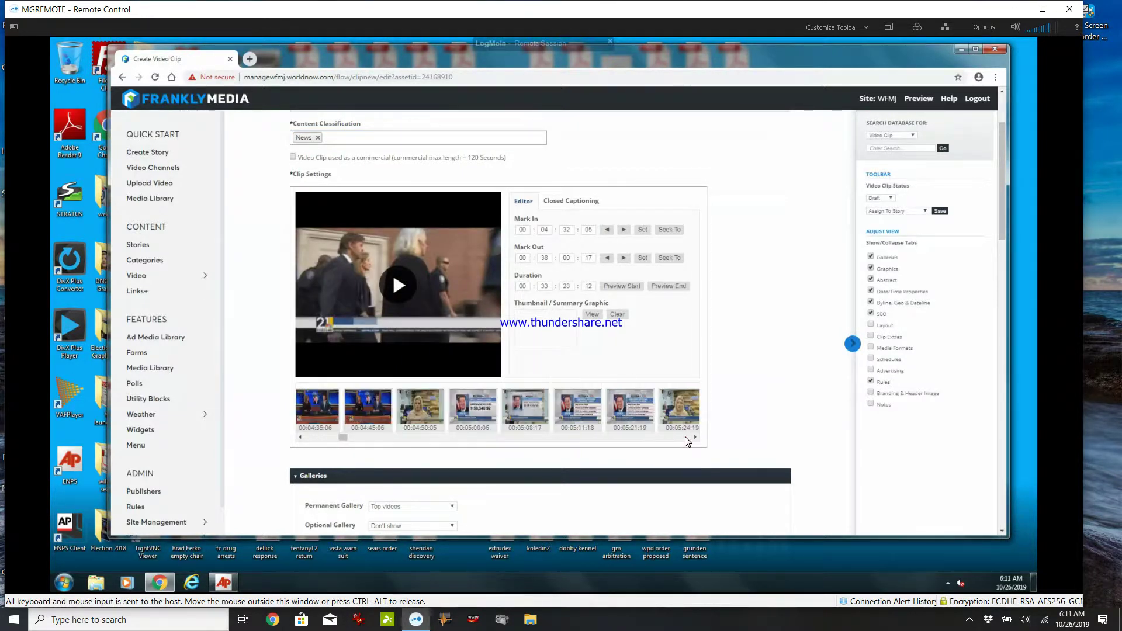
{"action": "left_click", "coordinate": [686, 437]}
{"action": "left_click", "coordinate": [685, 437]}
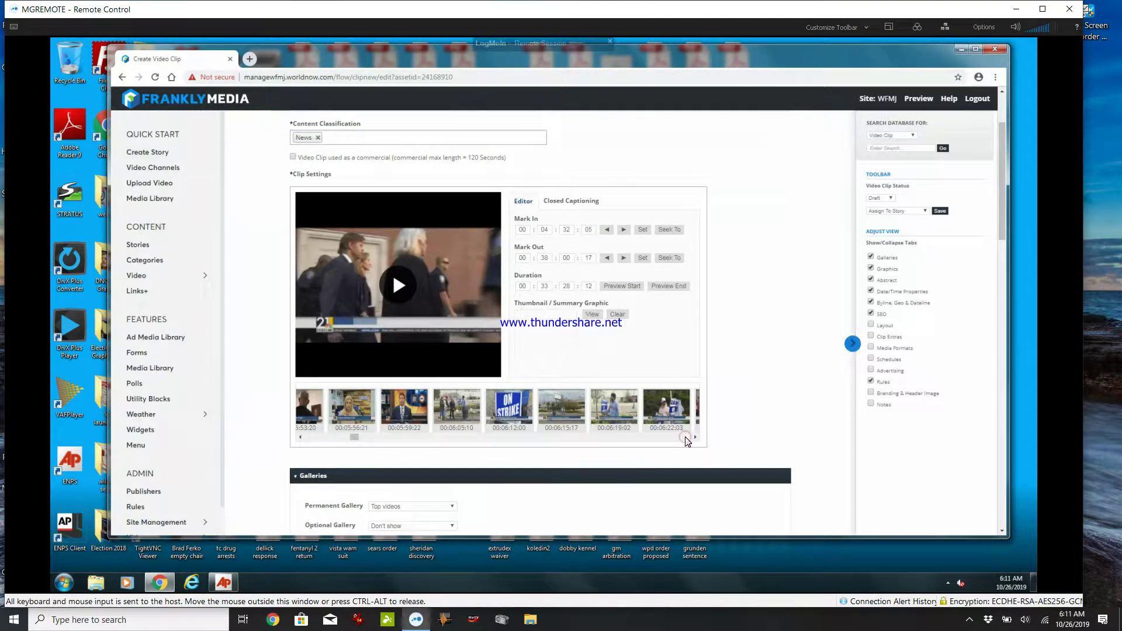
{"action": "left_click", "coordinate": [688, 438]}
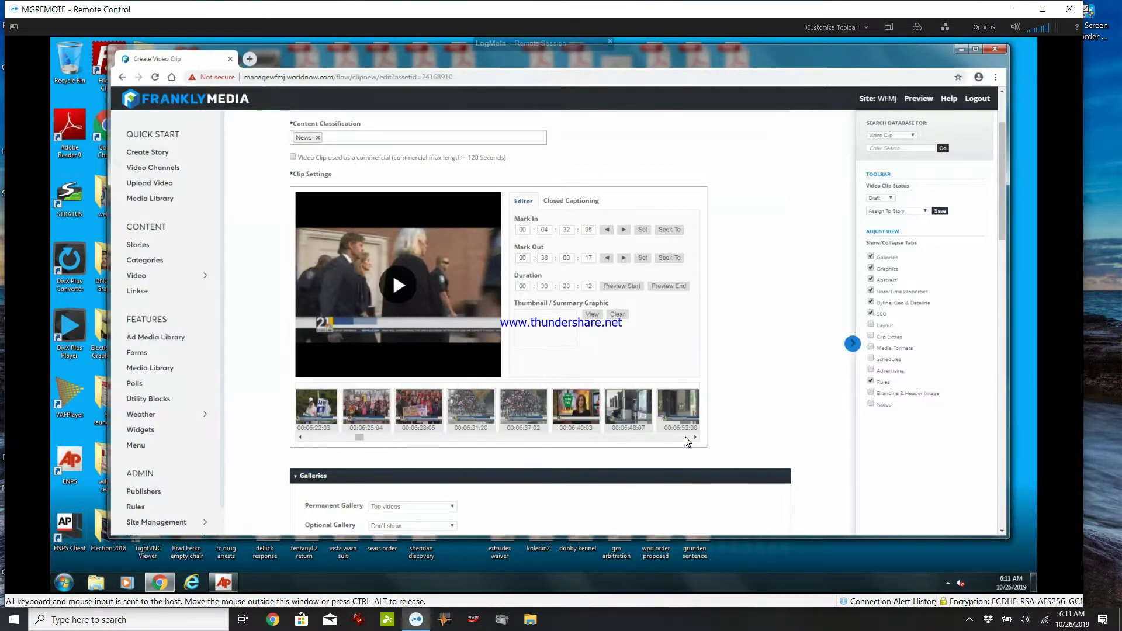
{"action": "left_click", "coordinate": [312, 438]}
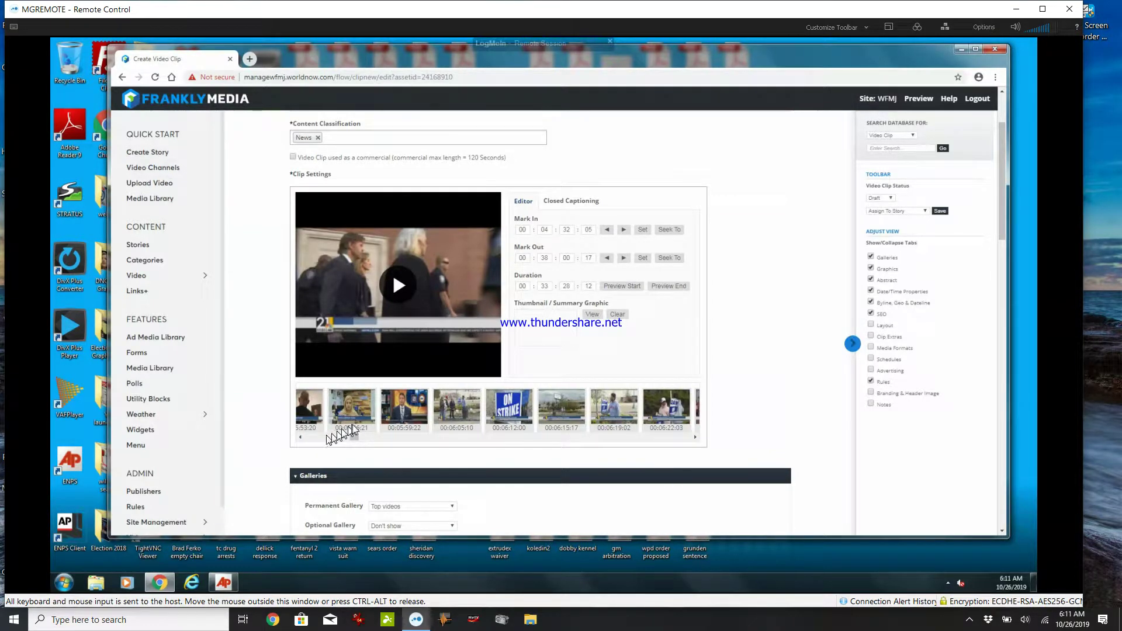
{"action": "right_click", "coordinate": [399, 406]}
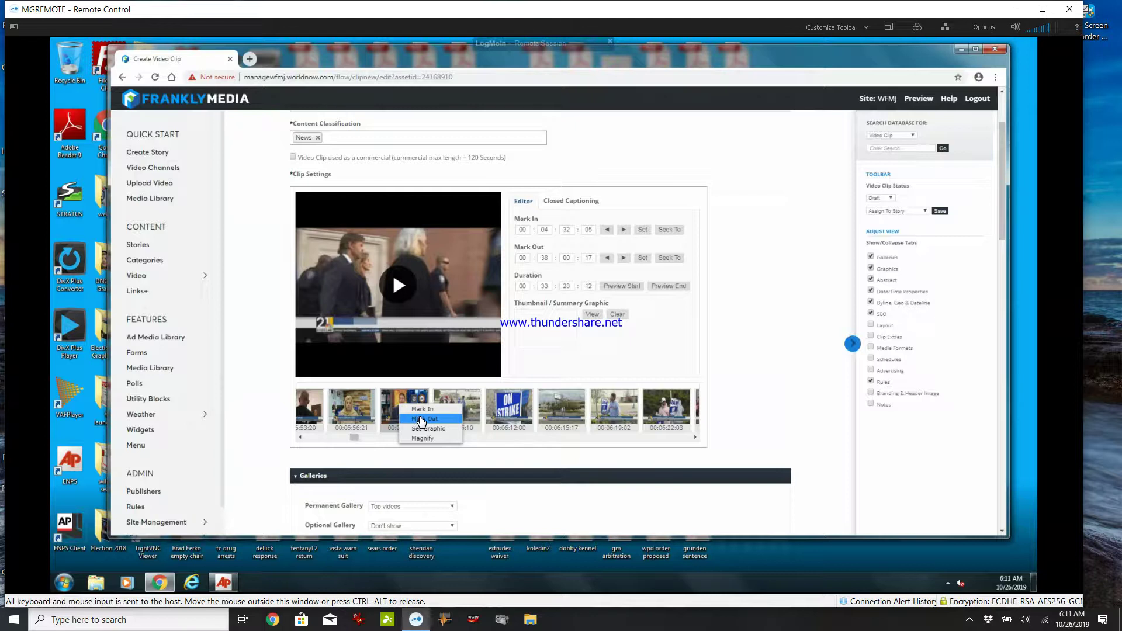
{"action": "left_click", "coordinate": [421, 419]}
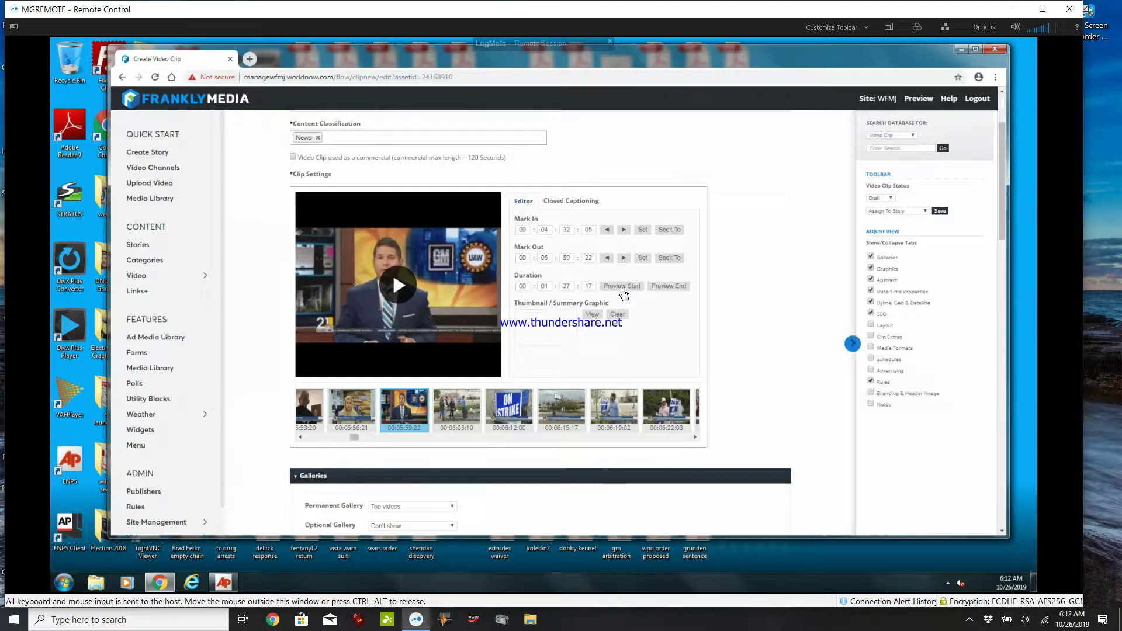
- Preview both clip ends, then trim mark out to 00:05:58:18 for a 00:01:26:13 duration
{"action": "left_click", "coordinate": [623, 289]}
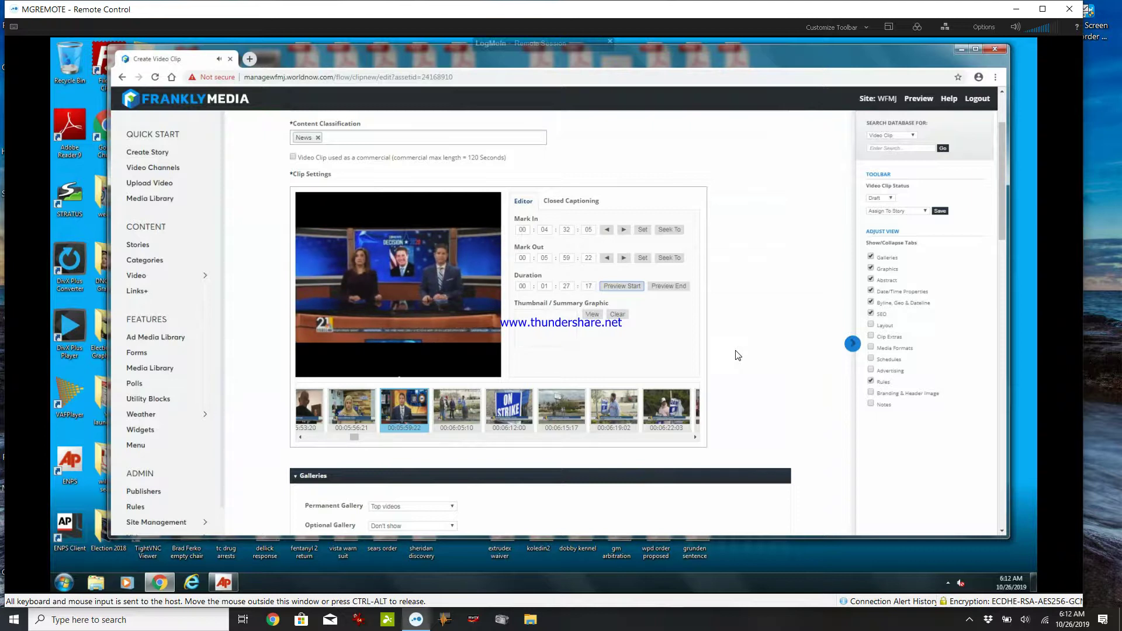
{"action": "left_click", "coordinate": [660, 288]}
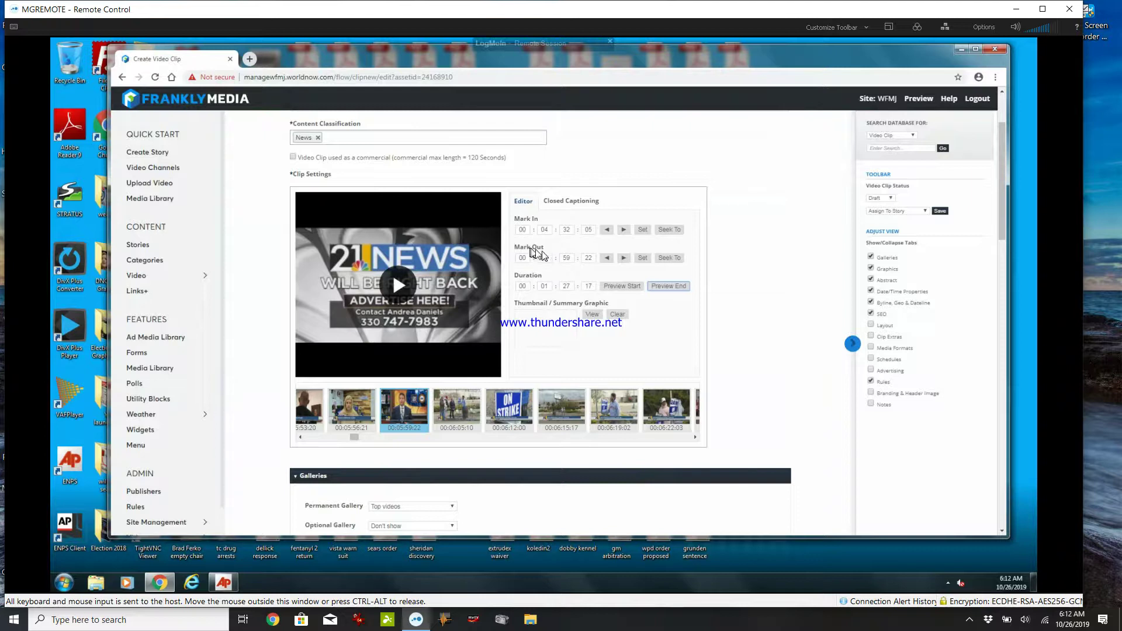
{"action": "left_click", "coordinate": [659, 287]}
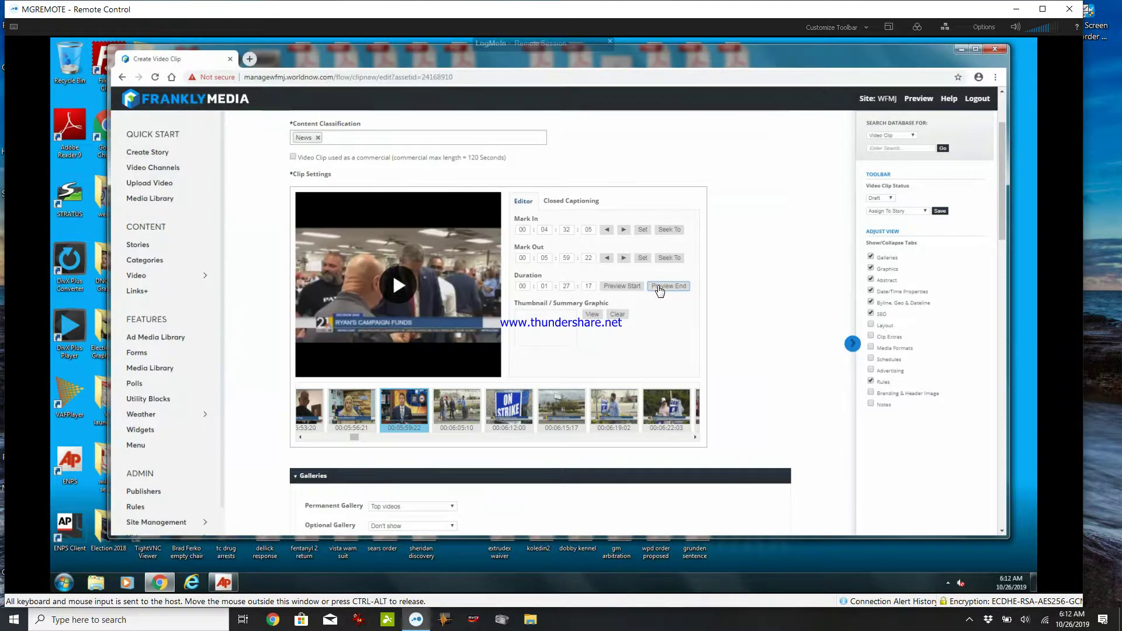
{"action": "left_click", "coordinate": [643, 259]}
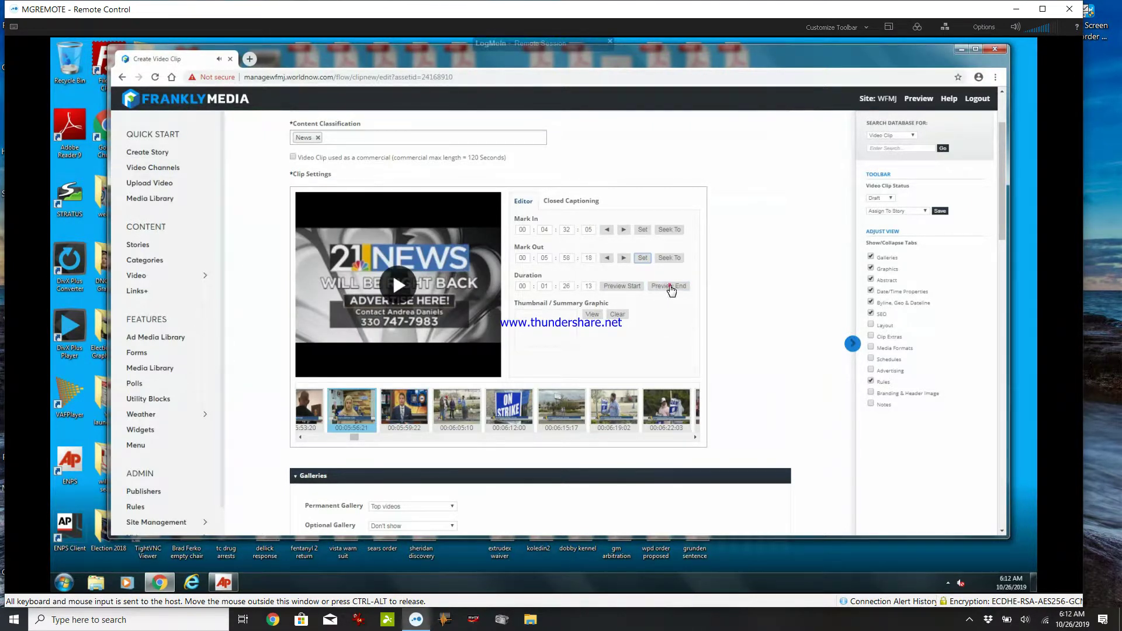
{"action": "left_click", "coordinate": [671, 289]}
- Save the 00:05:44:18 frame (keyframe59.jpg) as the clip's thumbnail, summary and abstract graphic
{"action": "left_click", "coordinate": [301, 440]}
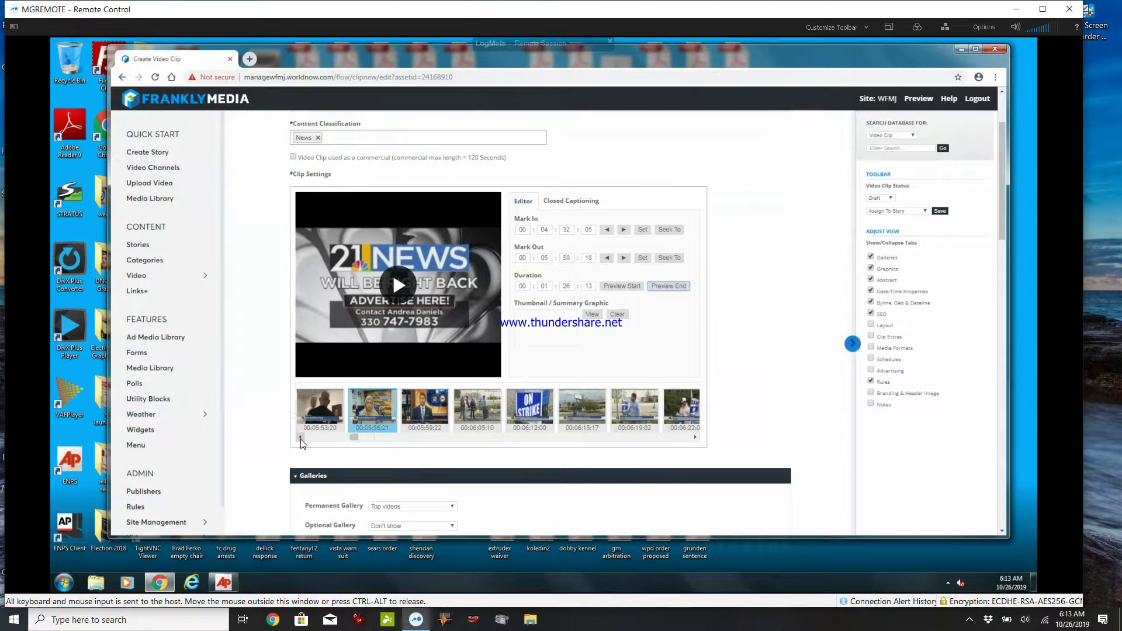
{"action": "left_click", "coordinate": [301, 440]}
{"action": "left_click", "coordinate": [301, 440]}
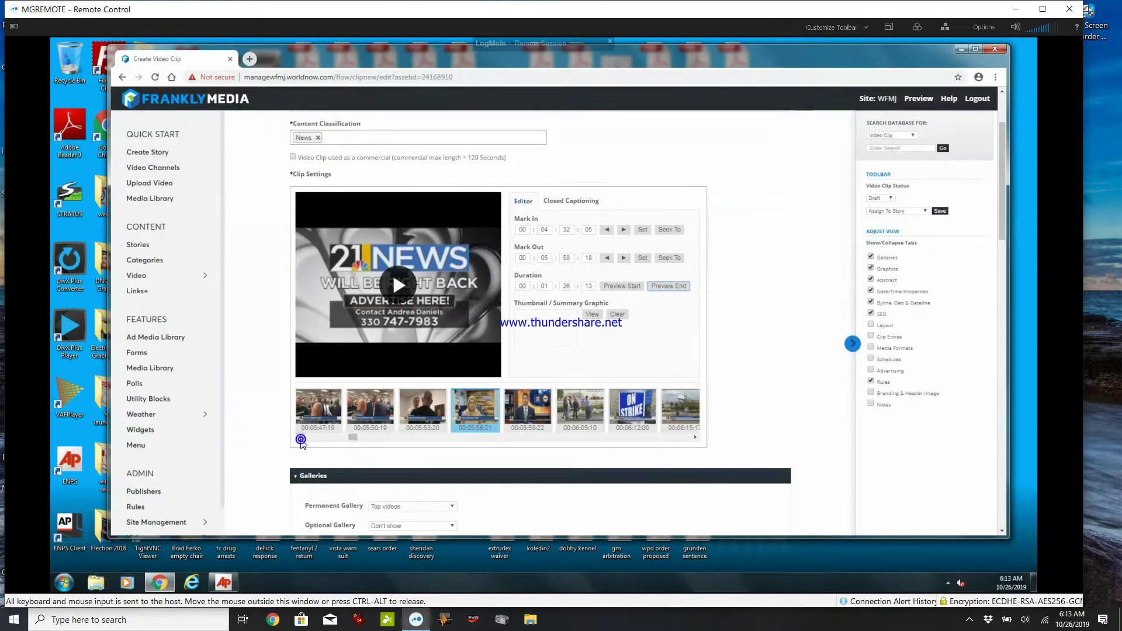
{"action": "left_click", "coordinate": [301, 437]}
{"action": "left_click", "coordinate": [300, 438]}
{"action": "left_click", "coordinate": [300, 438]}
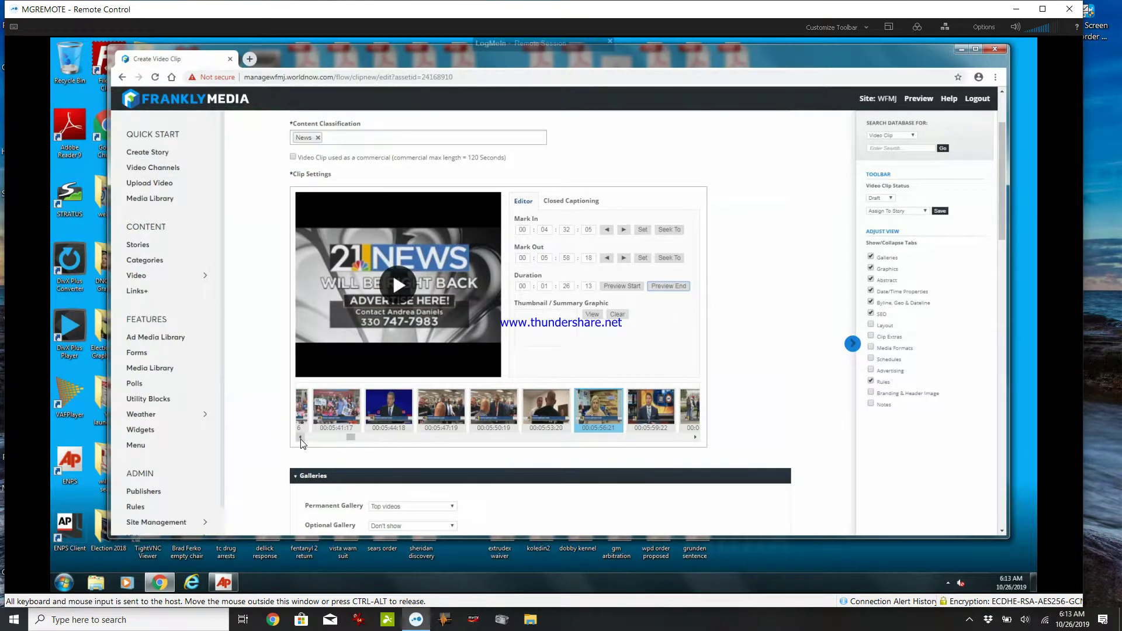
{"action": "right_click", "coordinate": [389, 406]}
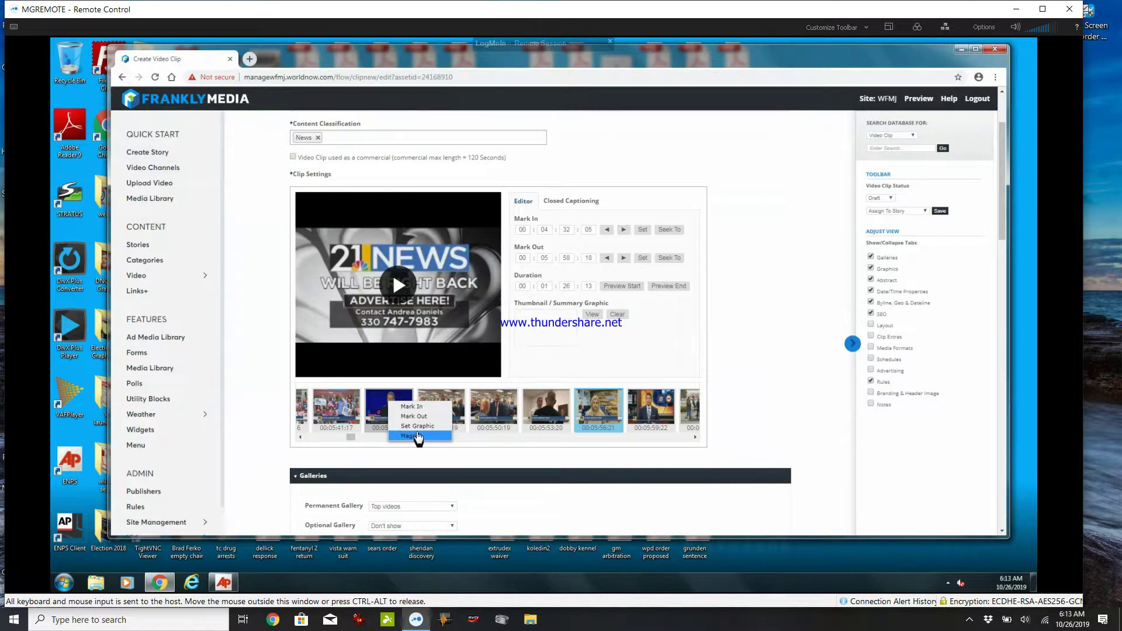
{"action": "left_click", "coordinate": [417, 427]}
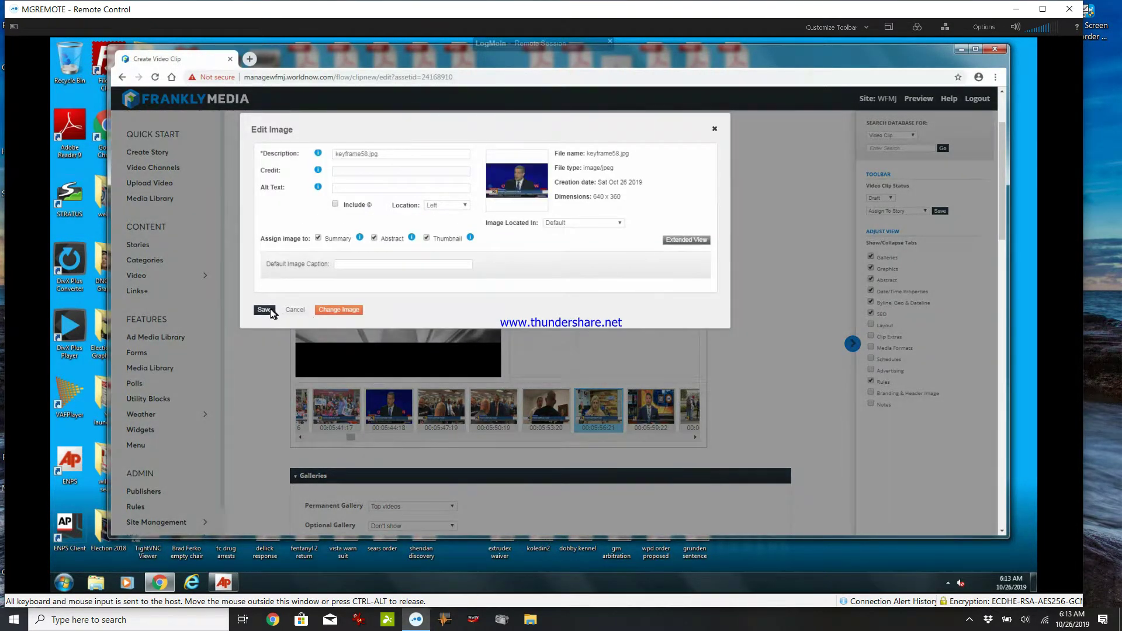
{"action": "left_click", "coordinate": [271, 312]}
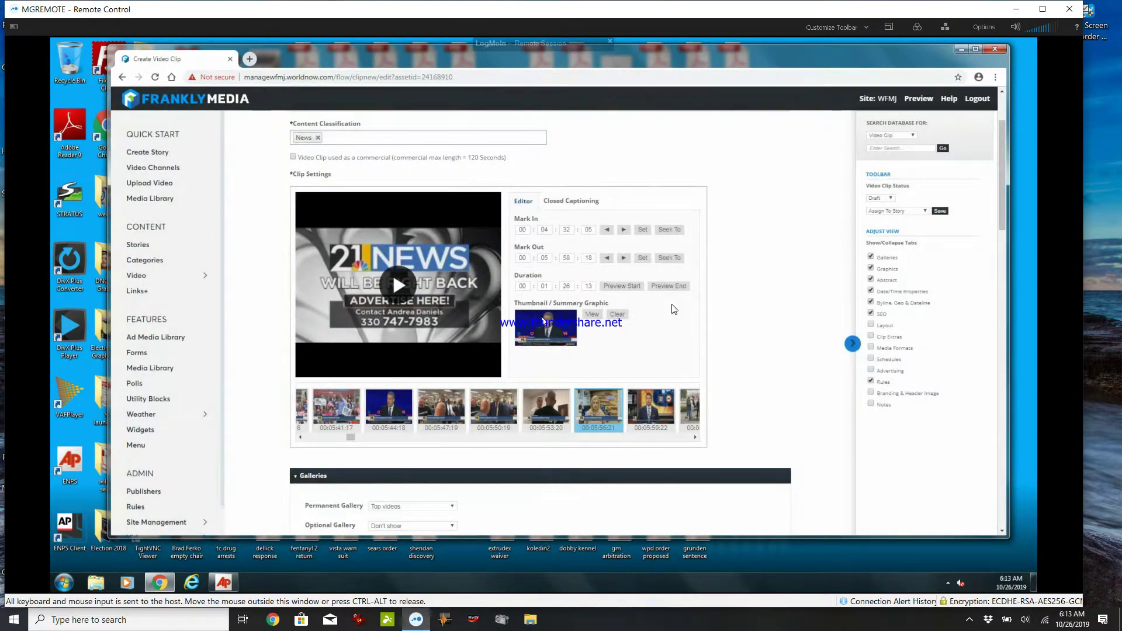
{"action": "left_click_drag", "start_coordinate": [958, 277], "coordinate": [877, 280]}
{"action": "left_click_drag", "start_coordinate": [899, 334], "coordinate": [878, 357]}
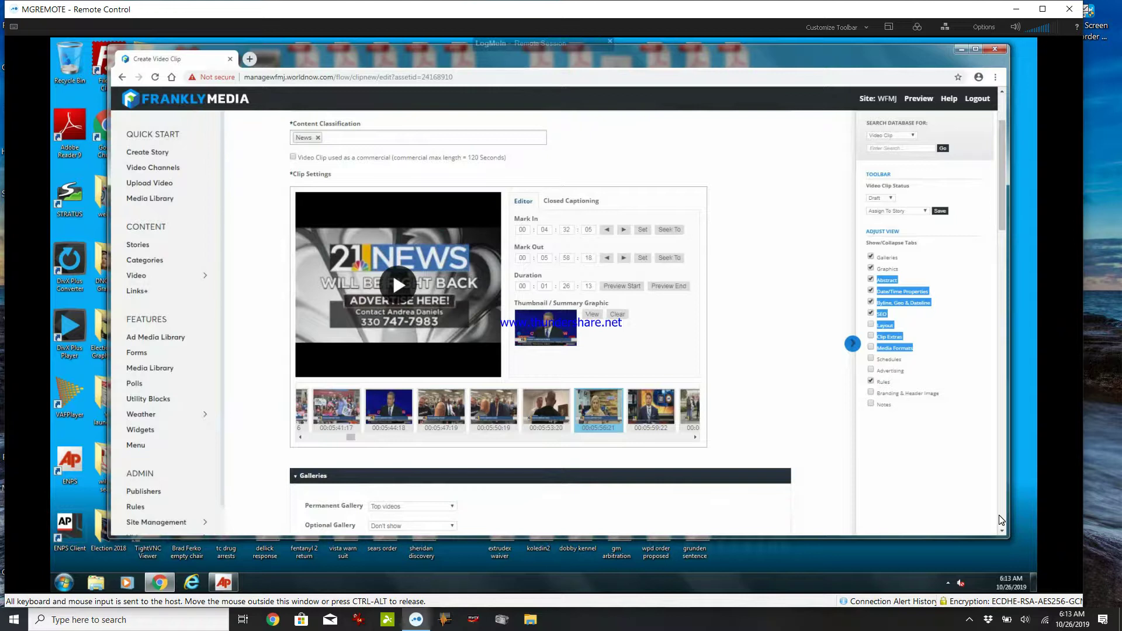
{"action": "scroll", "coordinate": [1002, 520], "scroll_direction": "down", "scroll_amount": 15}
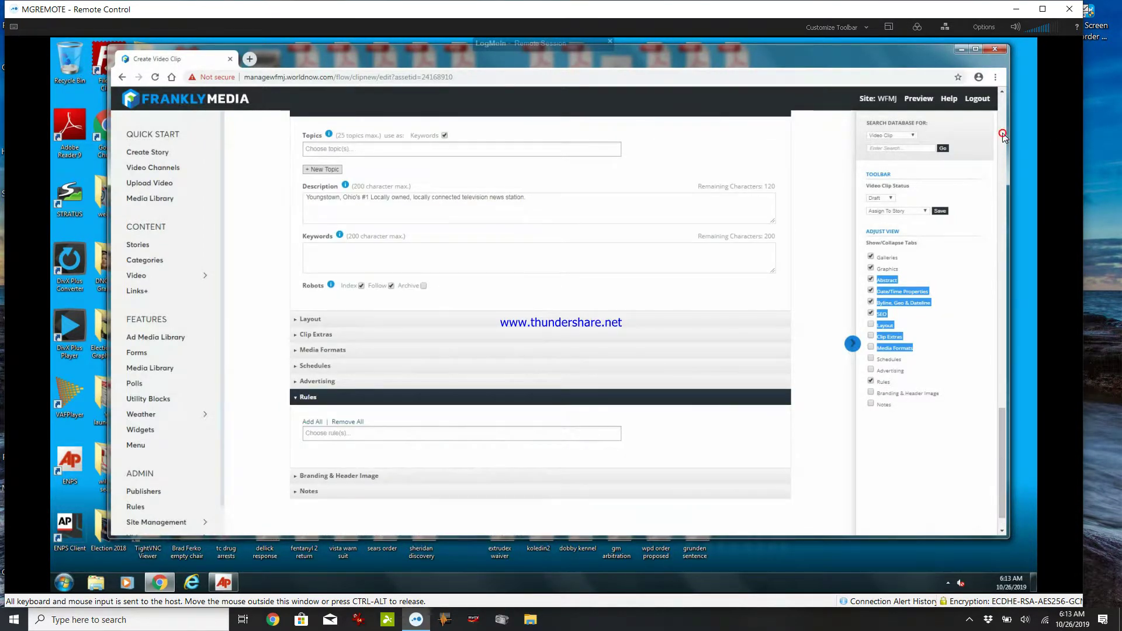
- Enter the abstract summary 'Tim Ryan talks about future plans'
{"action": "left_click", "coordinate": [1002, 135]}
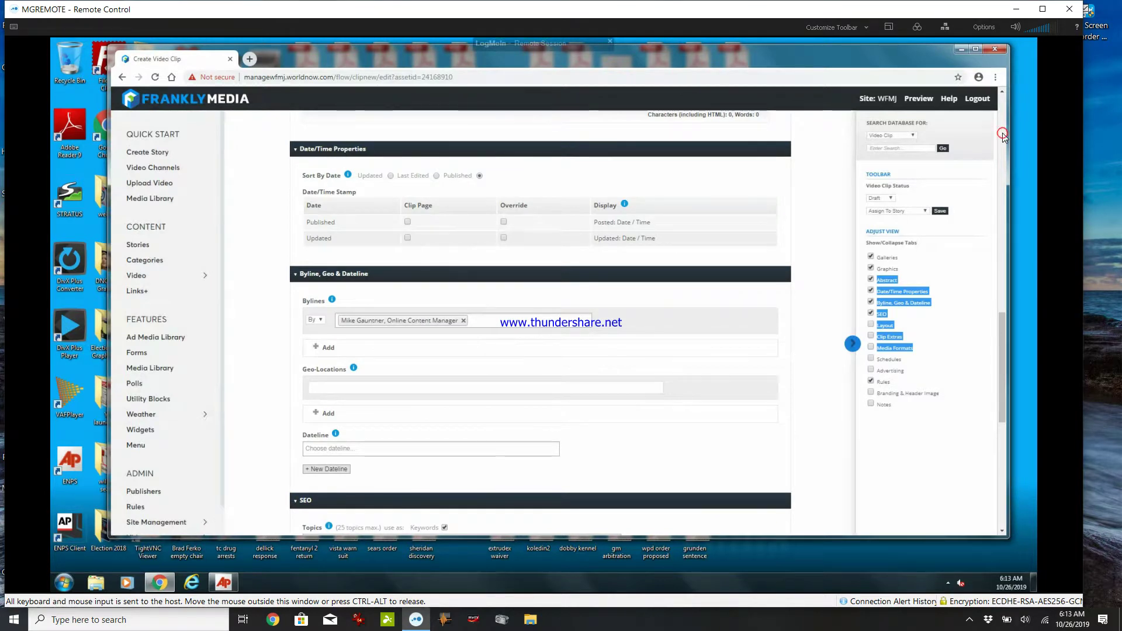
{"action": "left_click", "coordinate": [1003, 135]}
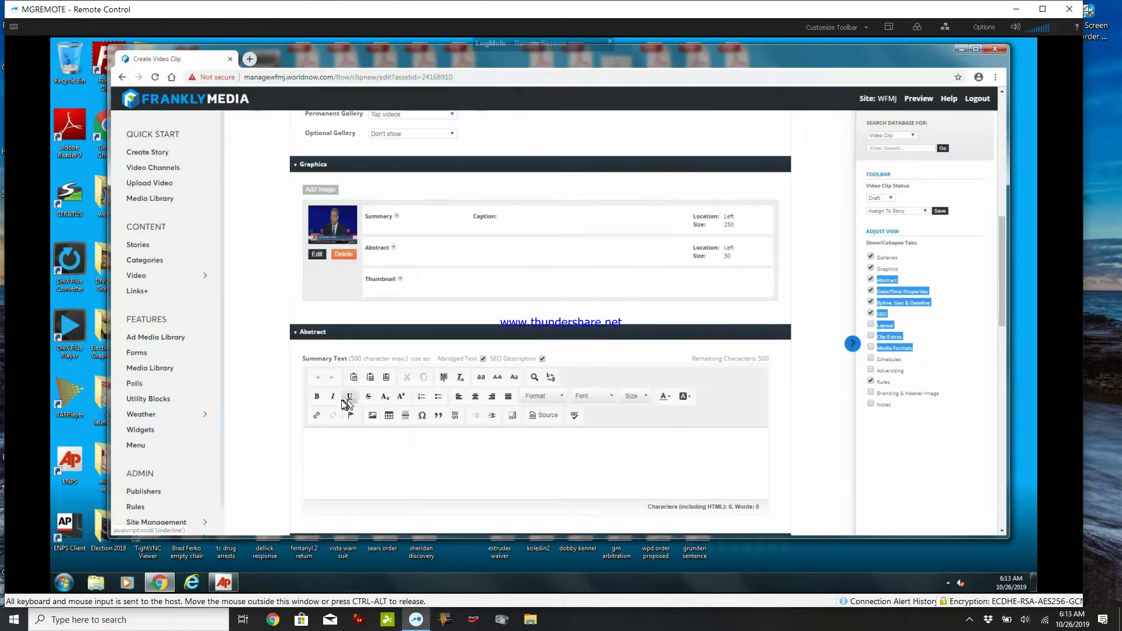
{"action": "left_click", "coordinate": [358, 447]}
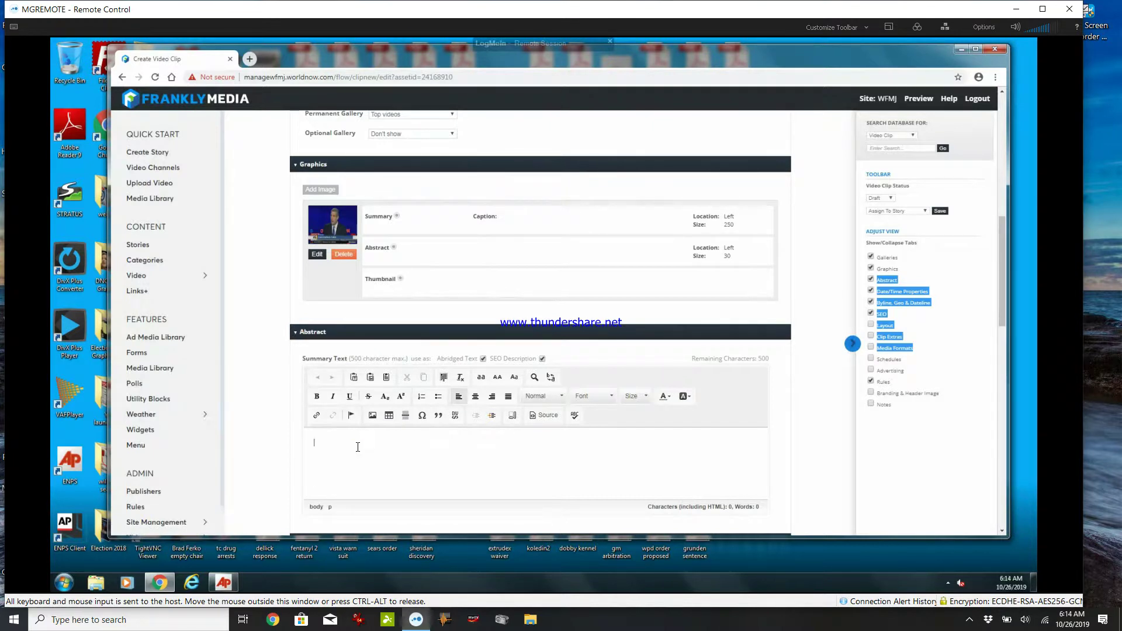
{"action": "type", "text": "Tim Ryan talks about future plans"}
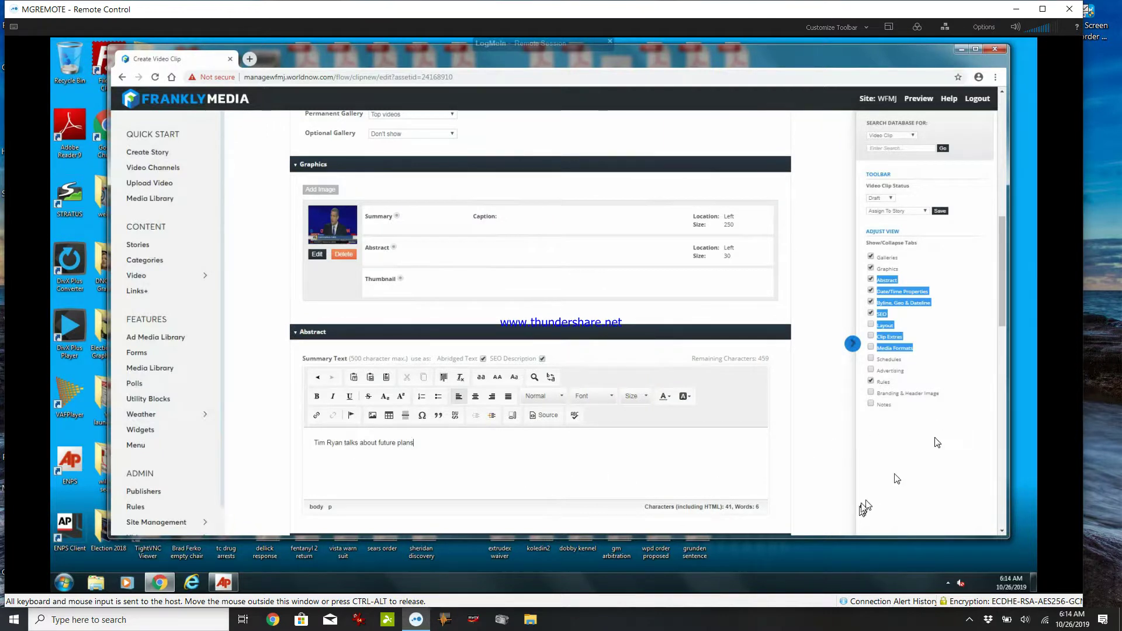
- Show both the Published and Updated dates on the clip page
{"action": "left_click", "coordinate": [1001, 532]}
{"action": "scroll", "coordinate": [1001, 531], "scroll_direction": "down", "scroll_amount": 3}
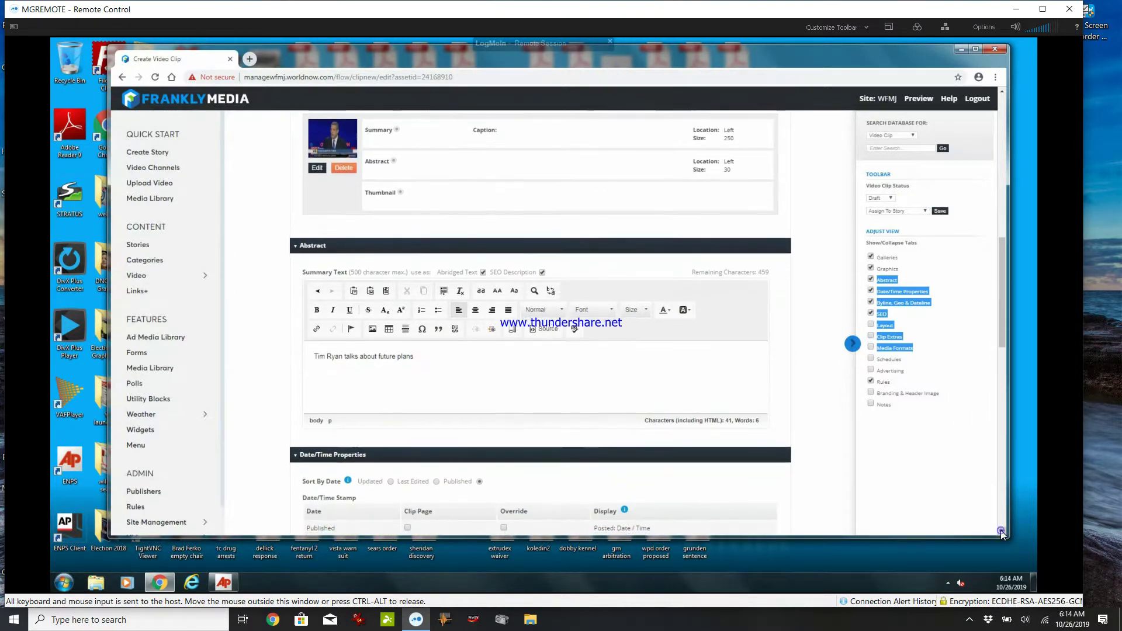
{"action": "scroll", "coordinate": [1002, 533], "scroll_direction": "down", "scroll_amount": 3}
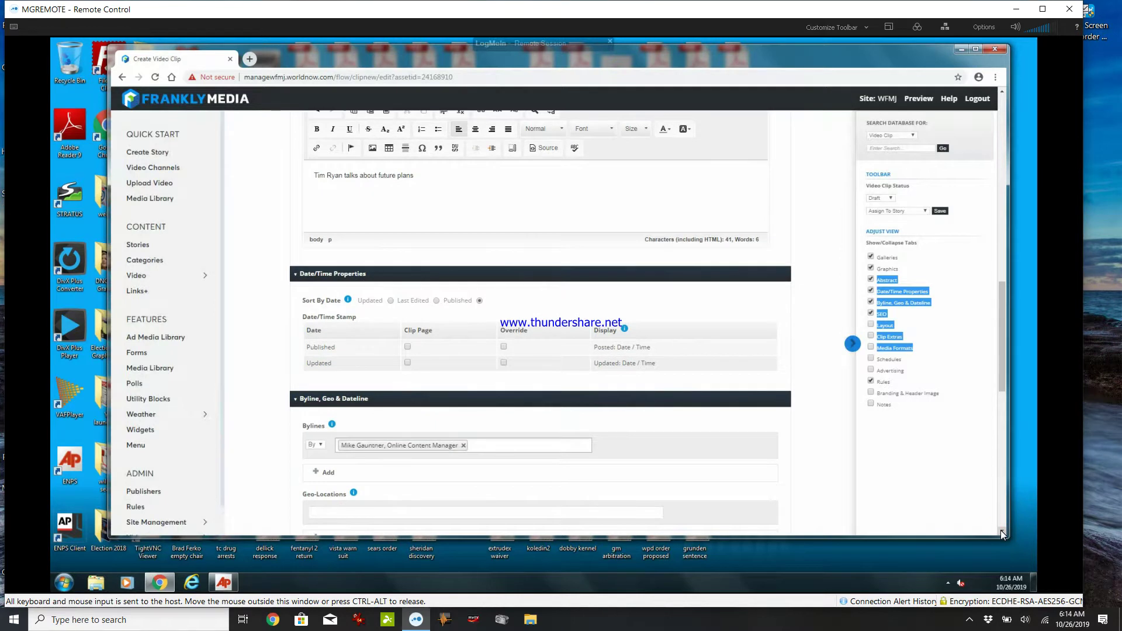
{"action": "left_click", "coordinate": [407, 347]}
{"action": "left_click", "coordinate": [407, 363]}
- Remove the existing default byline from the clip
{"action": "left_click", "coordinate": [1002, 532]}
{"action": "left_click", "coordinate": [1001, 533]}
{"action": "left_click", "coordinate": [1001, 533]}
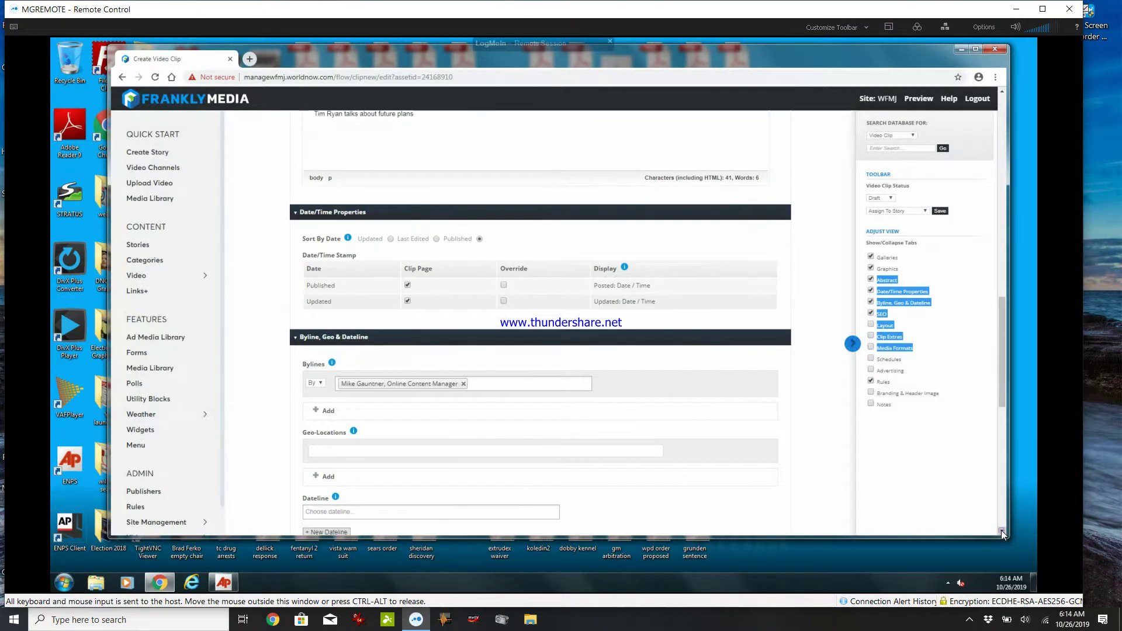
{"action": "left_click", "coordinate": [1001, 533]}
{"action": "left_click", "coordinate": [1002, 532]}
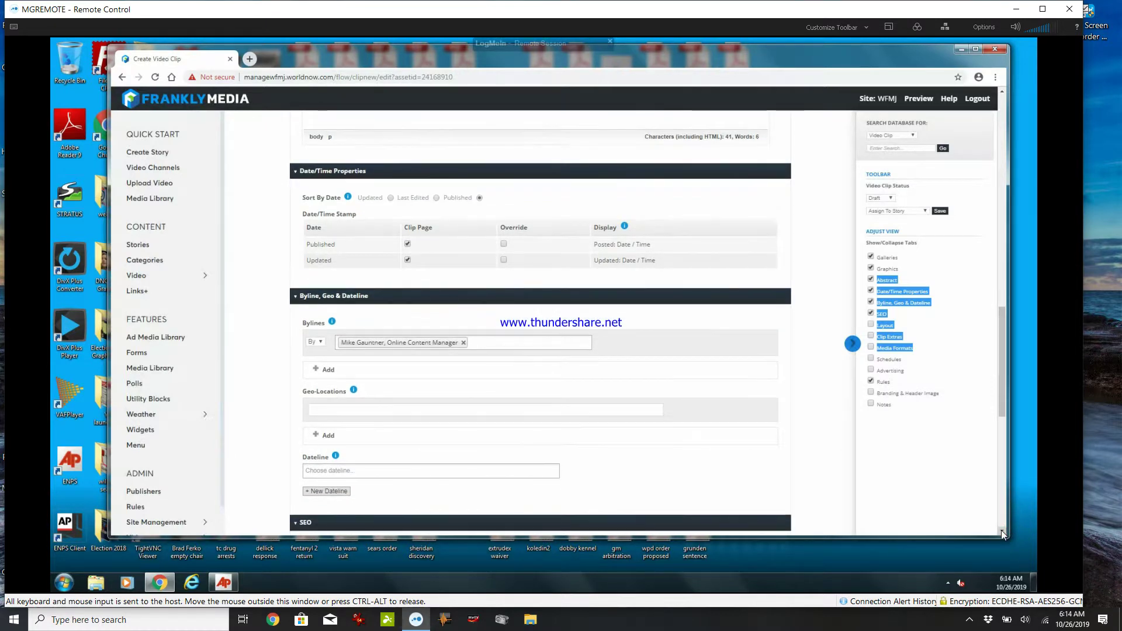
{"action": "left_click", "coordinate": [464, 345]}
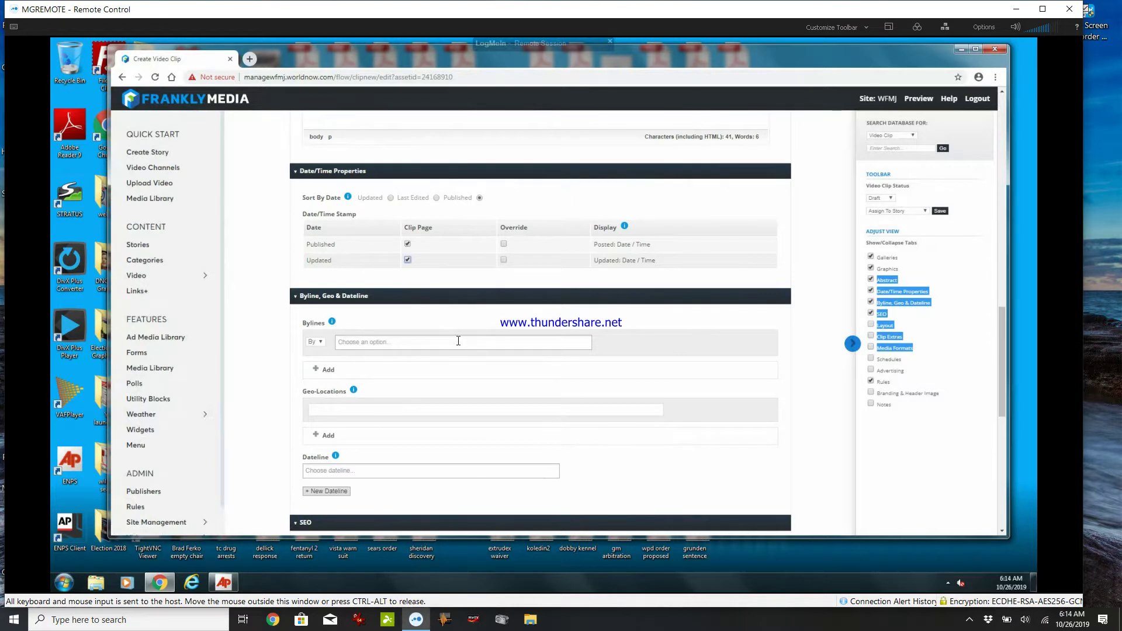
- Add the reporter's byline to the clip
{"action": "left_click", "coordinate": [458, 341]}
{"action": "type", "text": "da"}
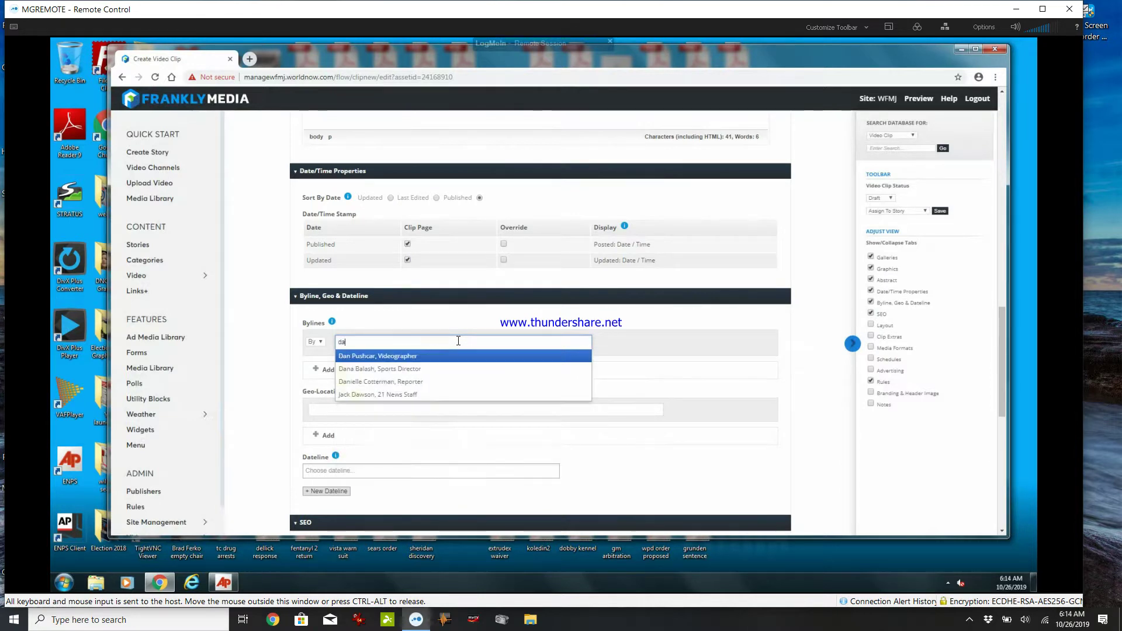
{"action": "left_click", "coordinate": [422, 388]}
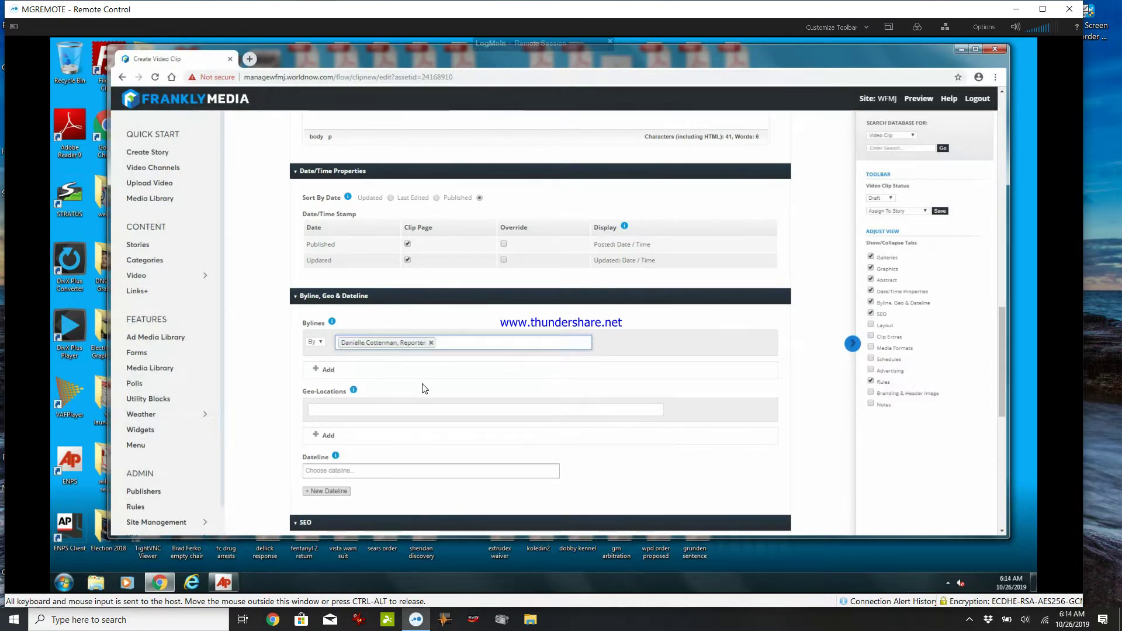
- Set the clip's dateline to YOUNGSTOWN
{"action": "left_click", "coordinate": [400, 472]}
{"action": "type", "text": "yo"}
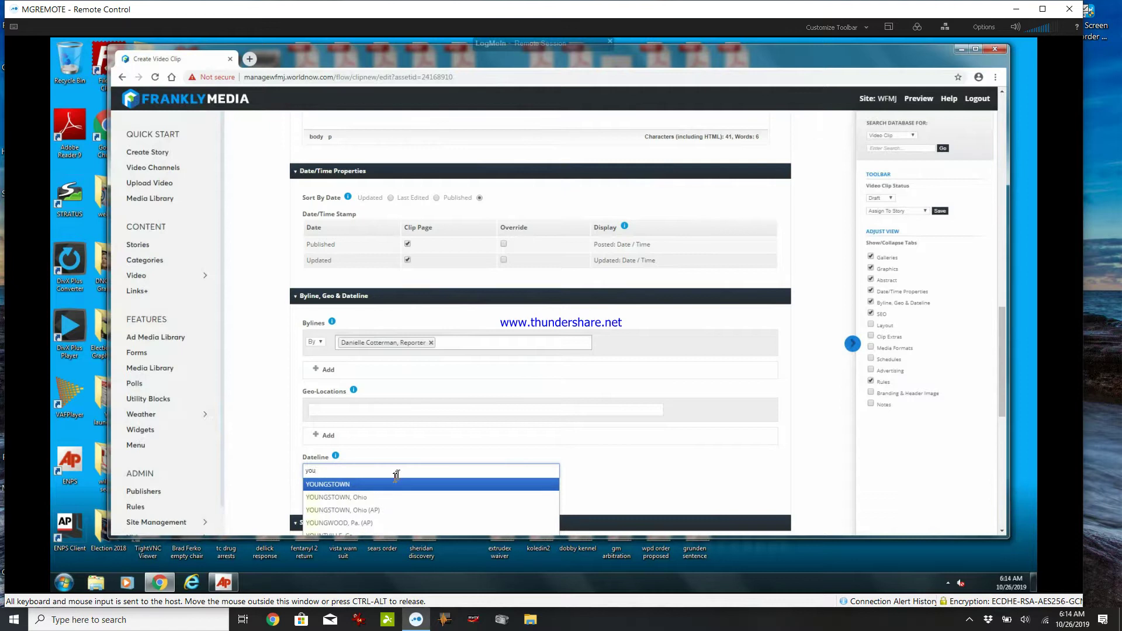
{"action": "type", "text": "u"}
{"action": "left_click", "coordinate": [389, 484]}
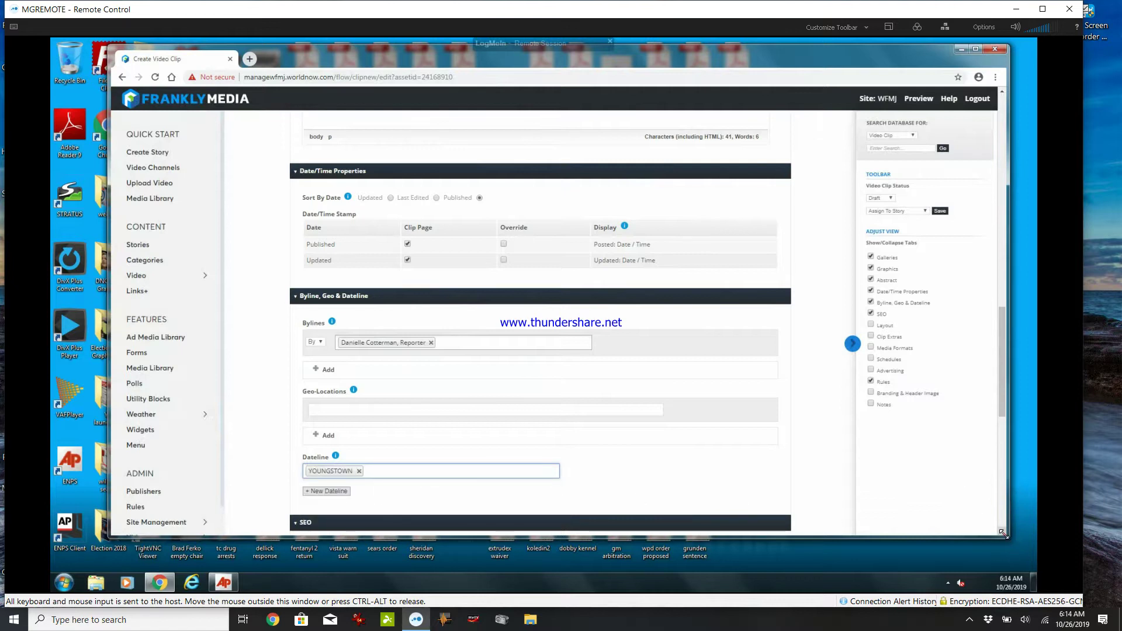
{"action": "left_click", "coordinate": [1003, 532]}
- Apply the News Video Clip rule and save the clip
{"action": "left_click", "coordinate": [1004, 534]}
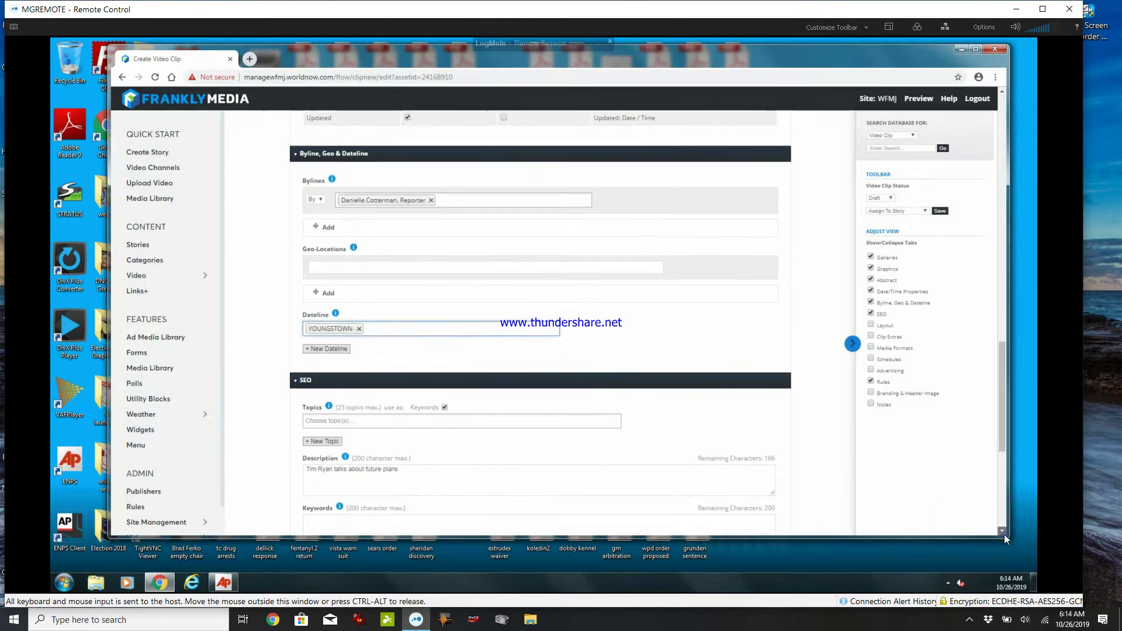
{"action": "left_click", "coordinate": [1004, 534]}
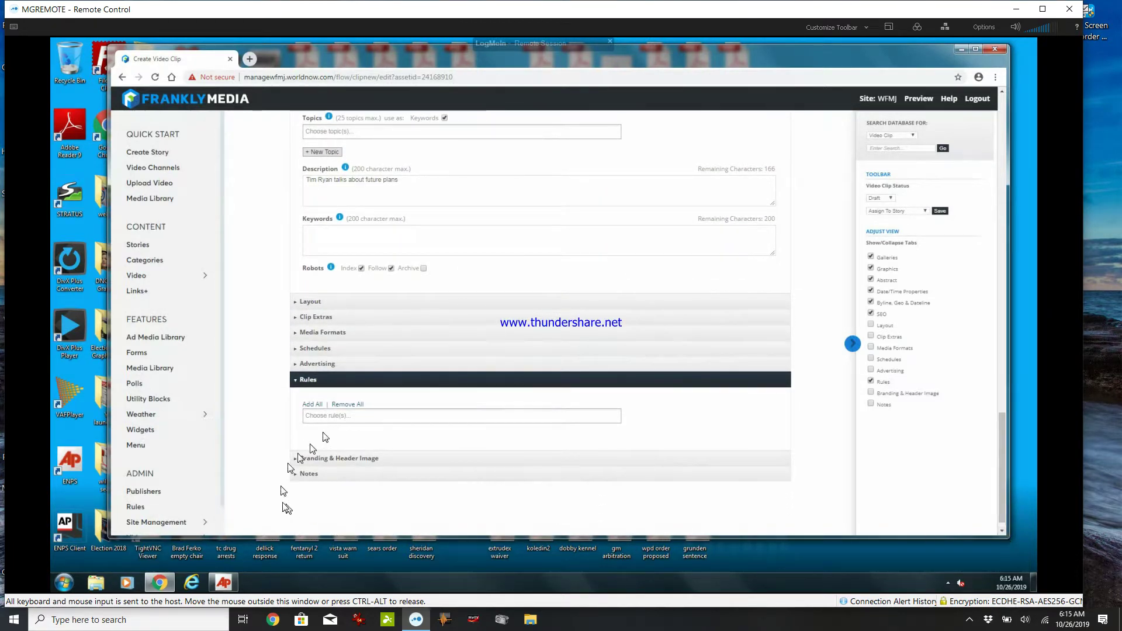
{"action": "left_click", "coordinate": [368, 416]}
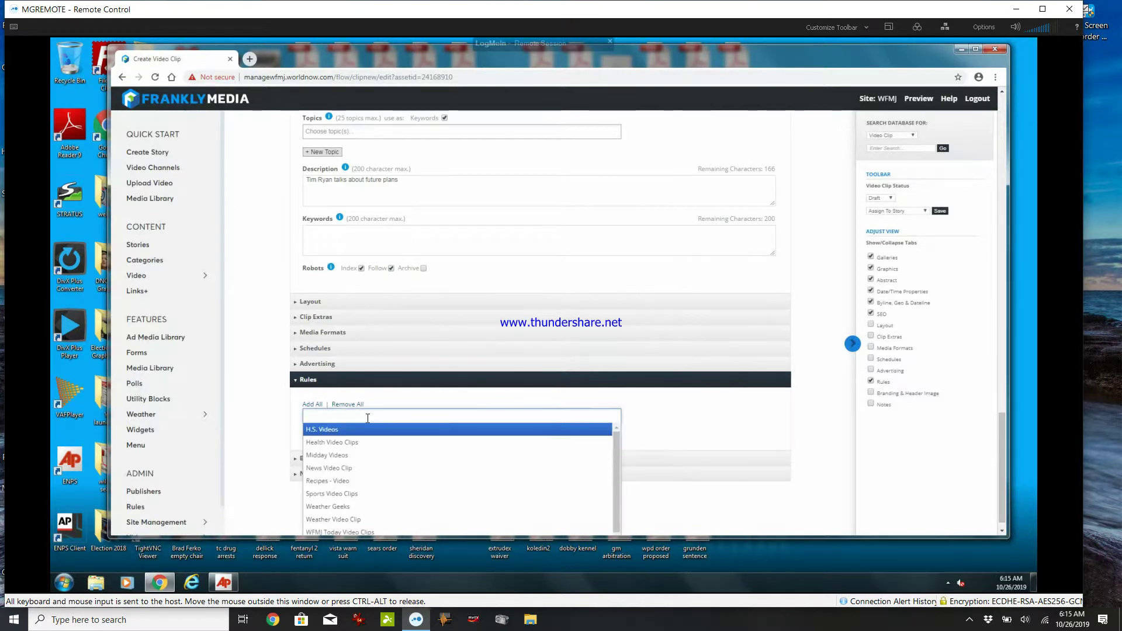
{"action": "left_click", "coordinate": [384, 468]}
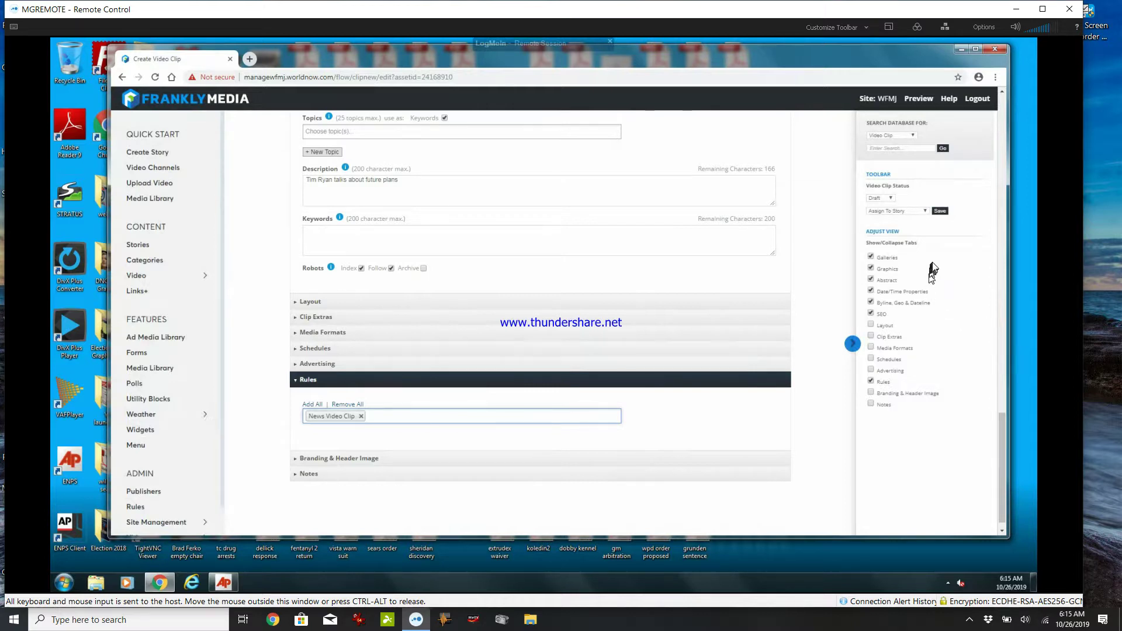
{"action": "left_click", "coordinate": [941, 212]}
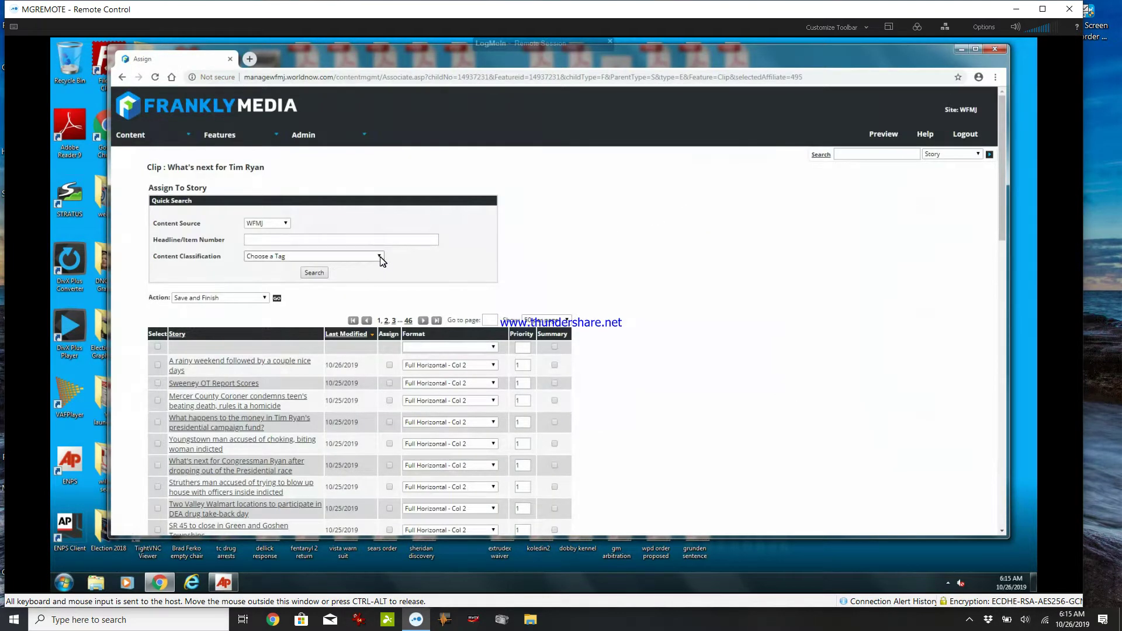
- Attach the clip as summary media to the News story on Congressman Ryan, format Feature - In Story A
{"action": "left_click", "coordinate": [380, 257]}
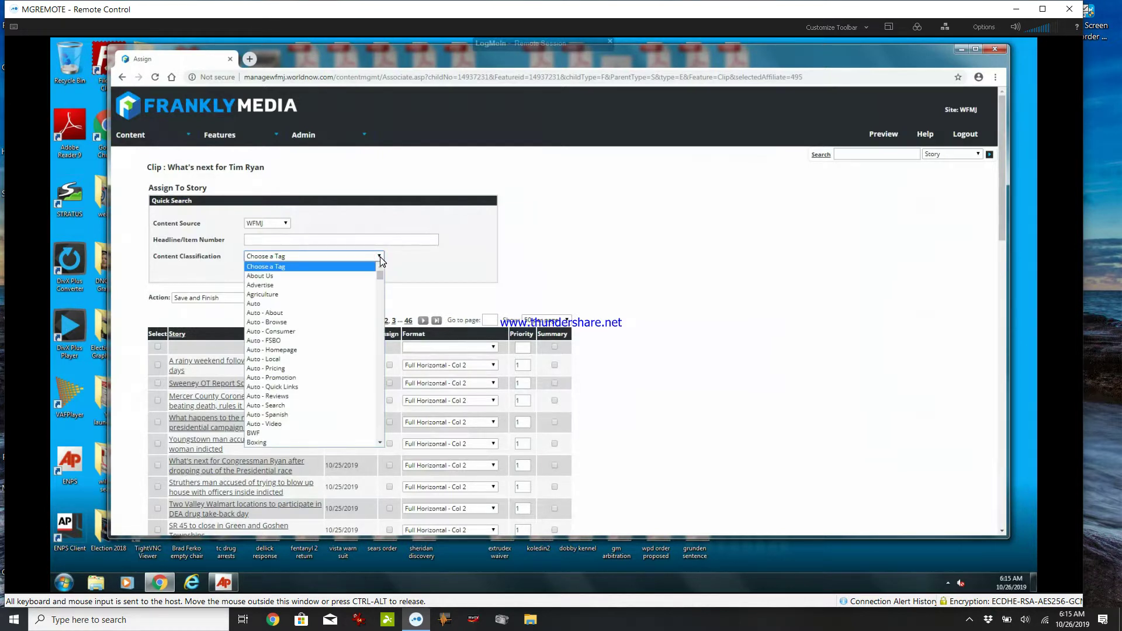
{"action": "scroll", "coordinate": [331, 316], "scroll_direction": "down", "scroll_amount": 5}
{"action": "left_click", "coordinate": [285, 443]}
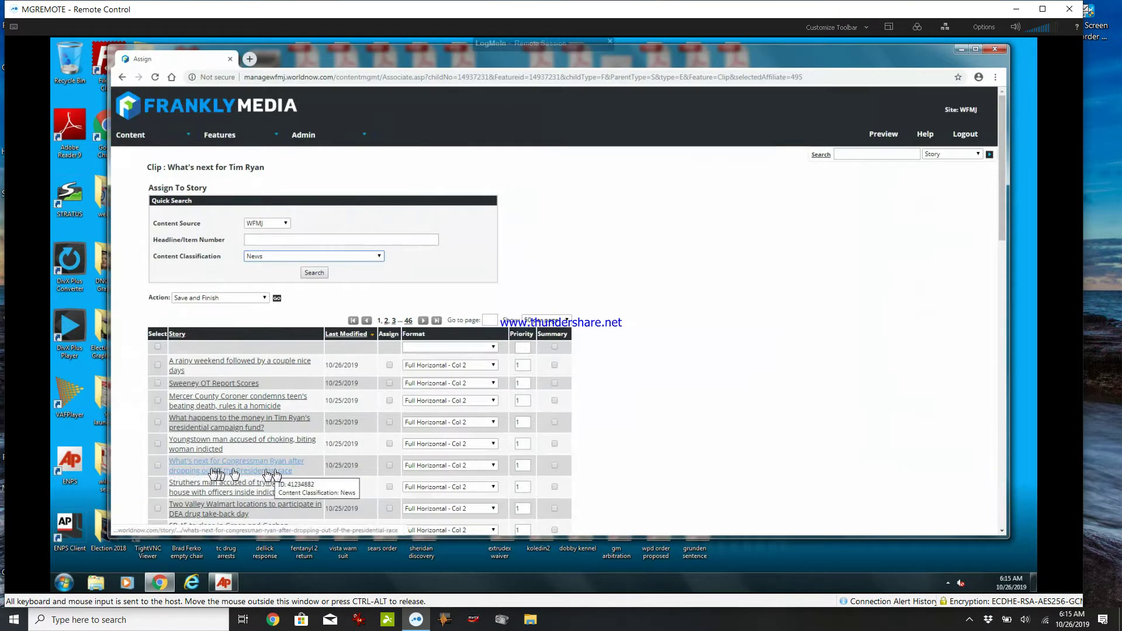
{"action": "left_click", "coordinate": [157, 466]}
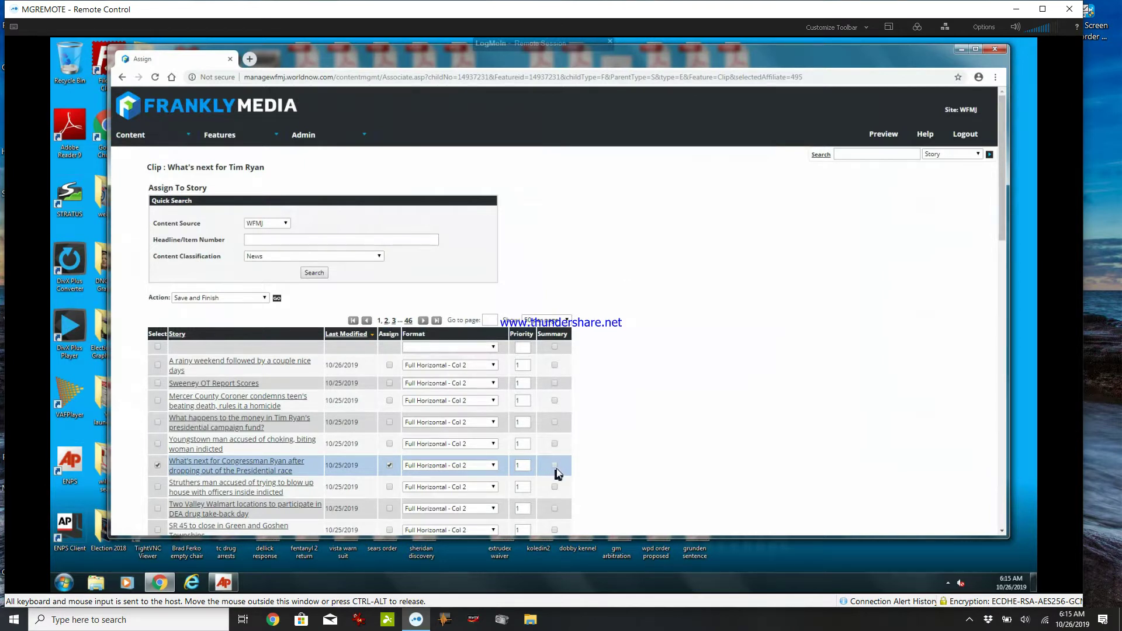
{"action": "left_click", "coordinate": [555, 465]}
{"action": "left_click", "coordinate": [495, 465]}
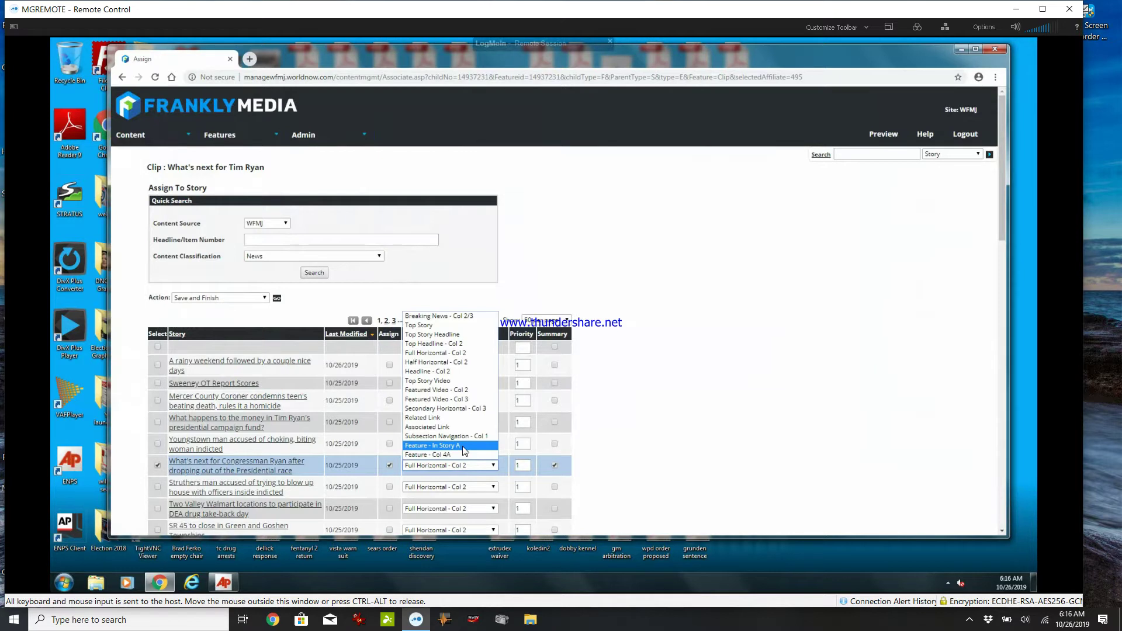
{"action": "left_click", "coordinate": [464, 446]}
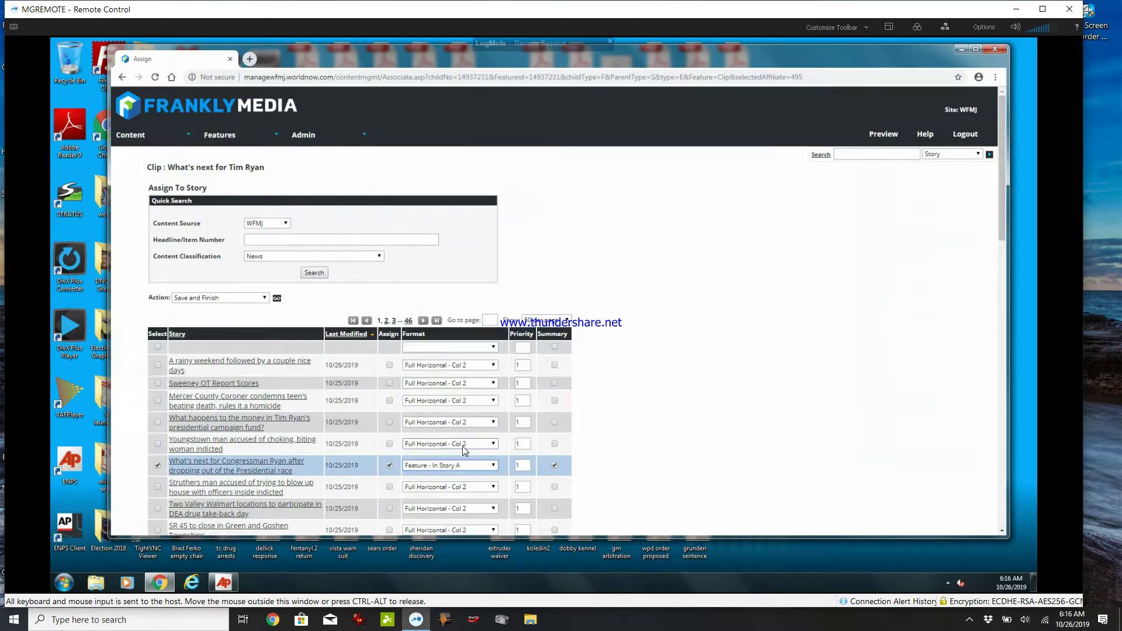
{"action": "left_click", "coordinate": [277, 298]}
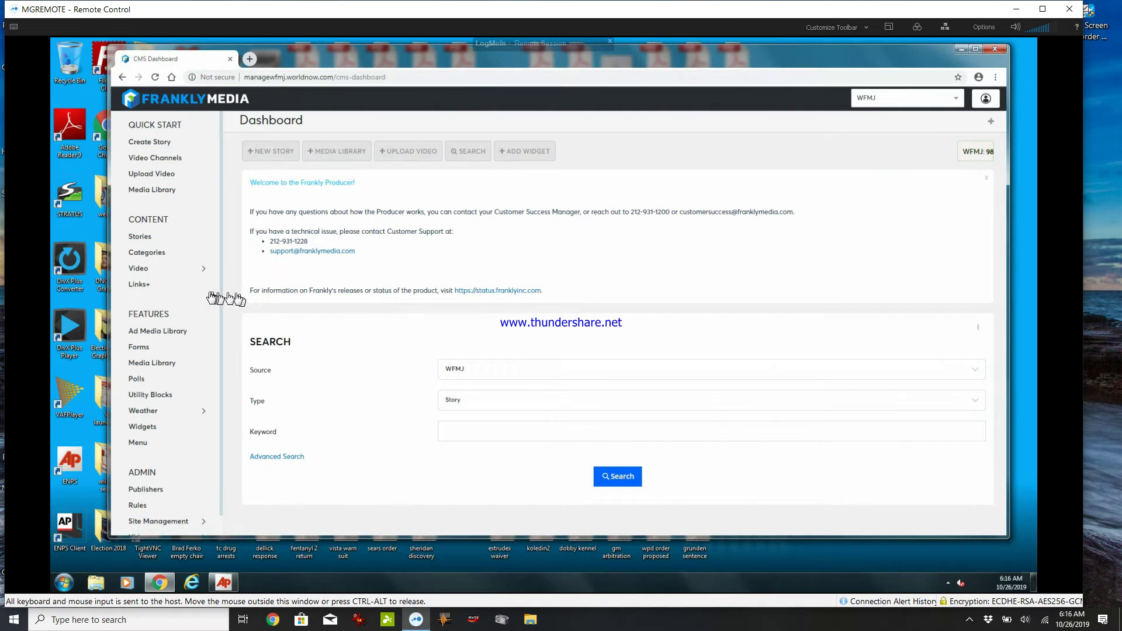
- List the video clips with Draft clips included to find 'What's next for Tim Ryan'
{"action": "left_click", "coordinate": [139, 269]}
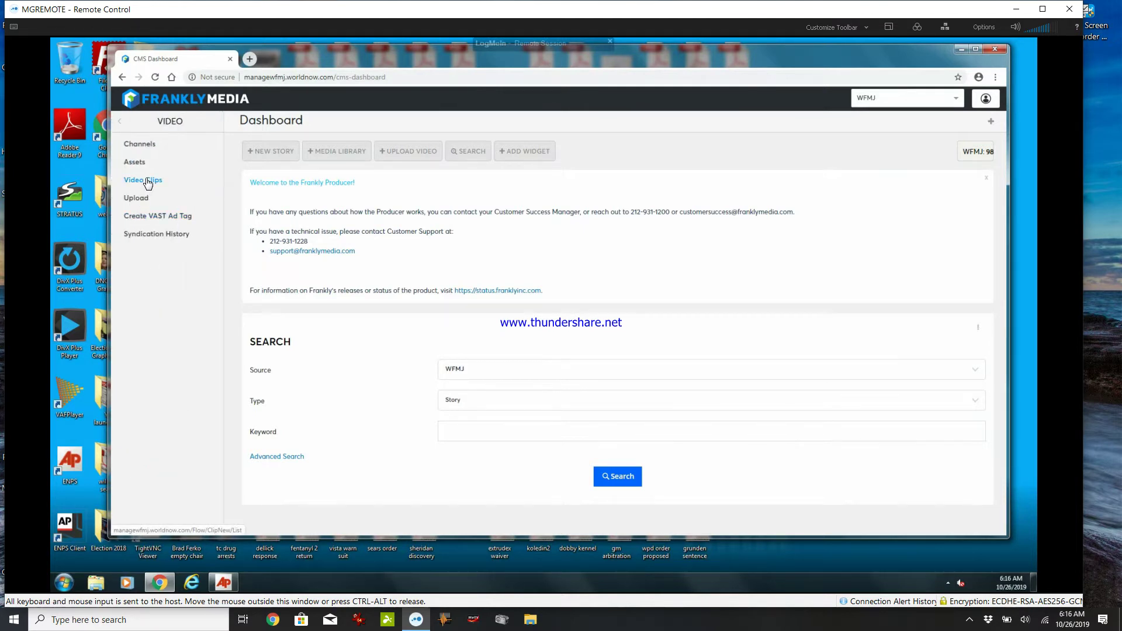
{"action": "left_click", "coordinate": [147, 183]}
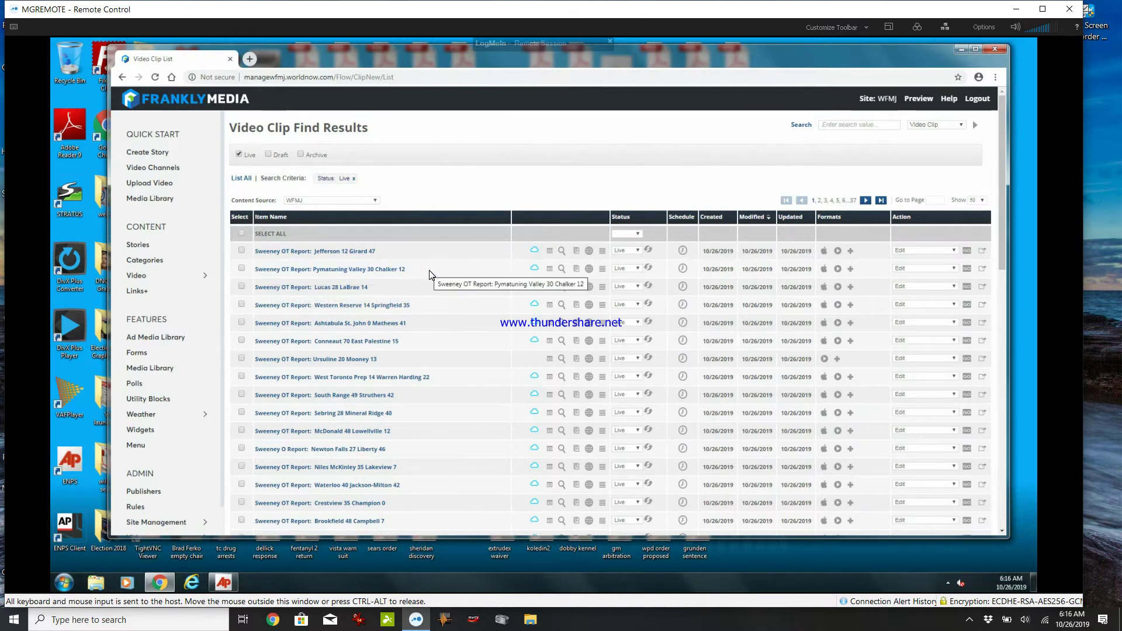
{"action": "left_click", "coordinate": [267, 154]}
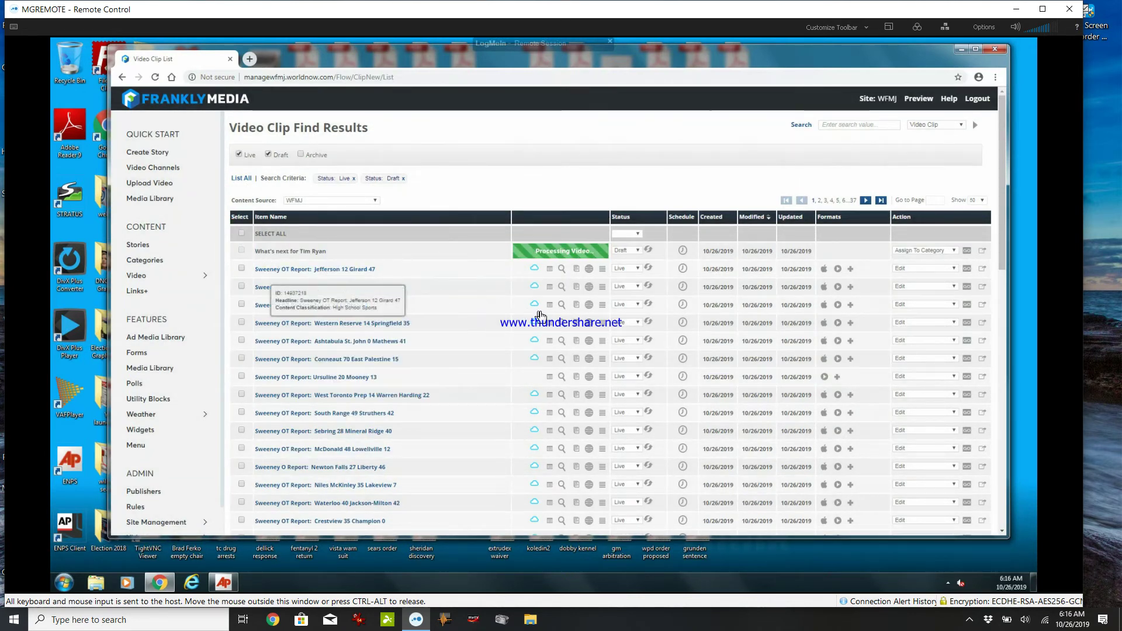
- Switch 'What's next for Tim Ryan' from Draft to Live and save the date/time stamp
{"action": "left_click", "coordinate": [637, 253]}
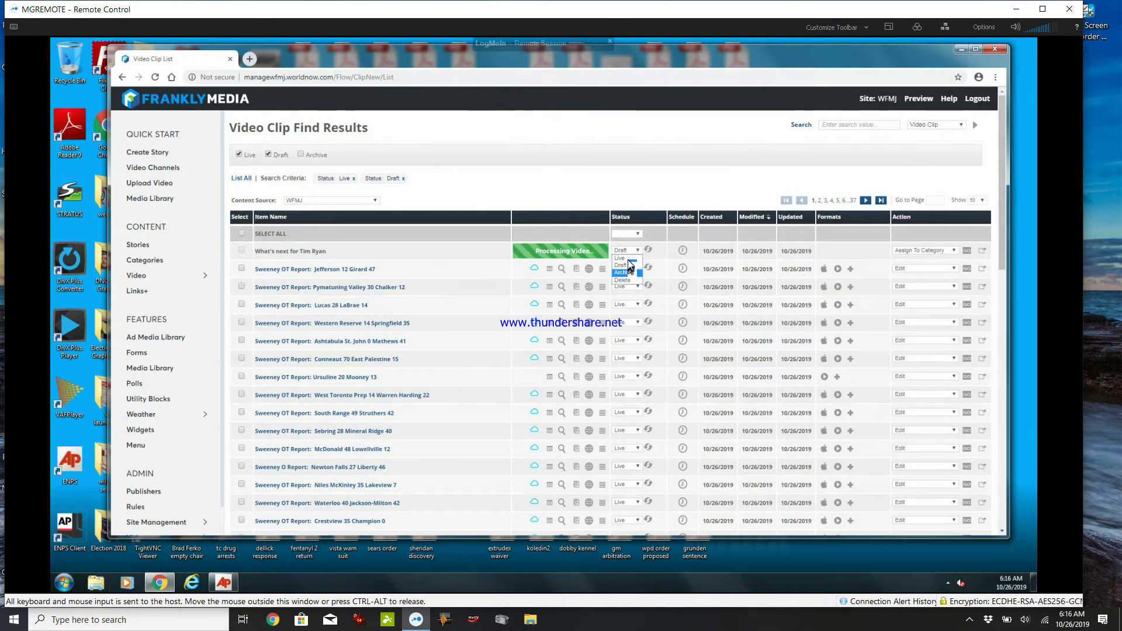
{"action": "left_click", "coordinate": [629, 259]}
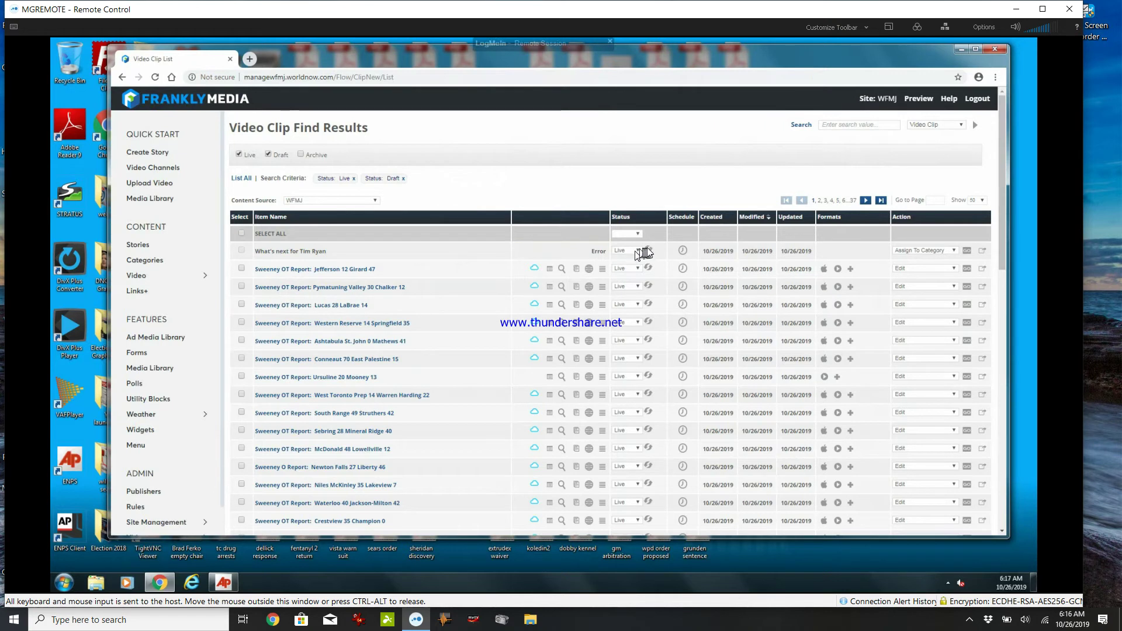
{"action": "left_click", "coordinate": [650, 252]}
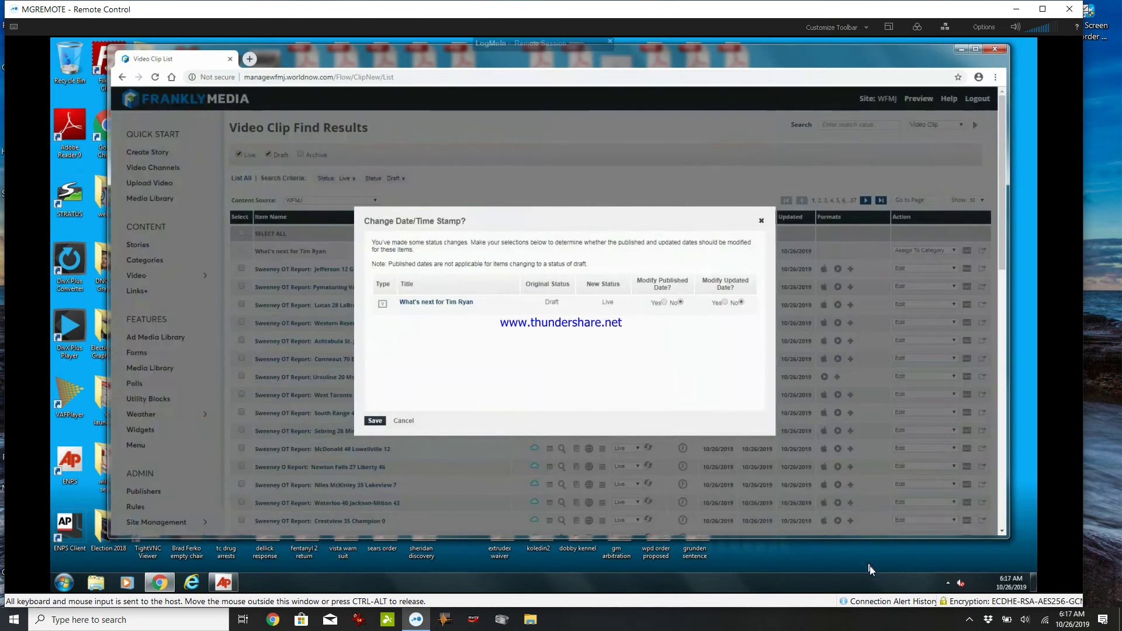
{"action": "left_click", "coordinate": [374, 421]}
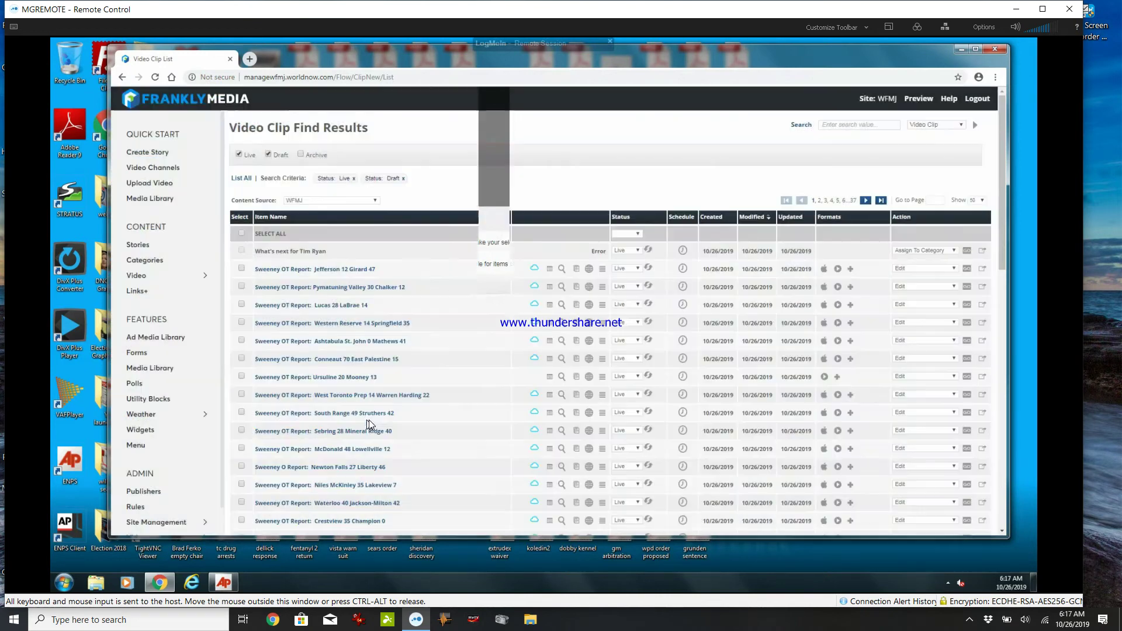